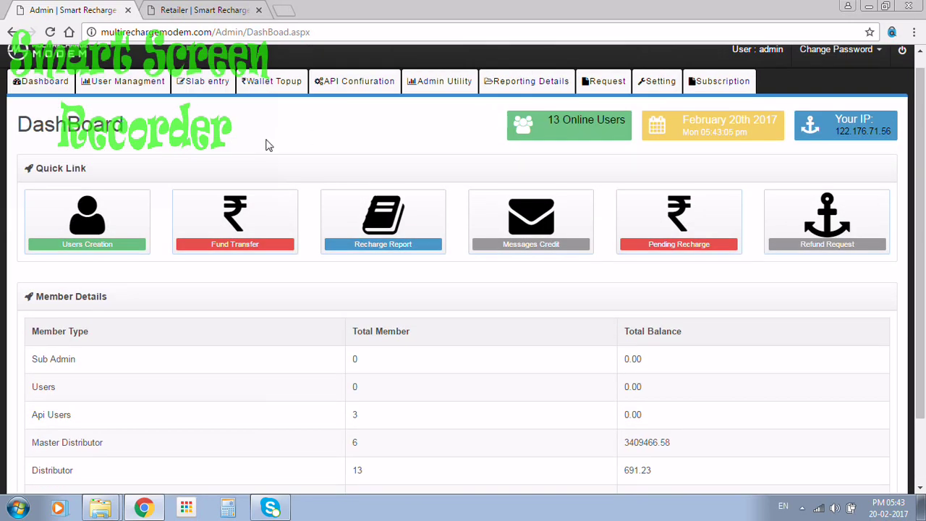
# Step: Review the dashboard member types: Sub Admin, Users, Api Users, Master Distributor and Distributor
pyautogui.scroll(-1, 268, 144)
pyautogui.scroll(2, 268, 145)
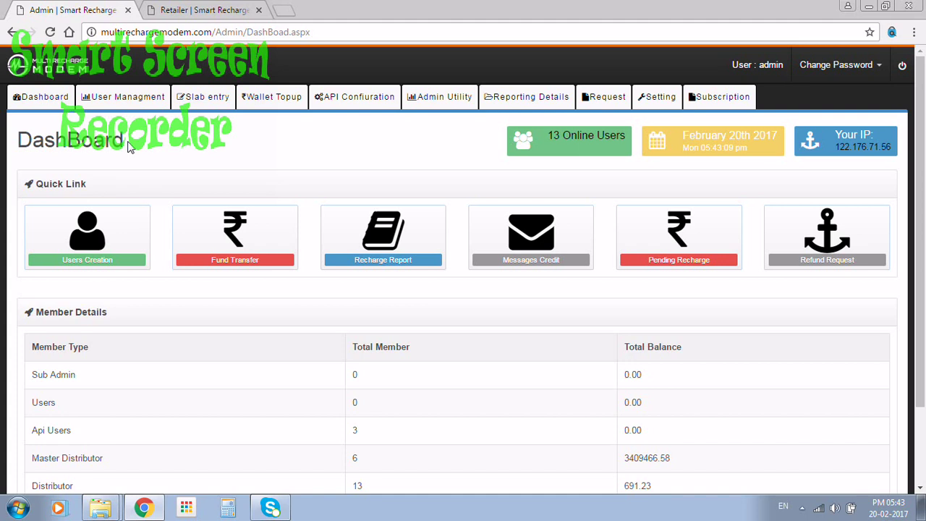
pyautogui.scroll(-2, 129, 147)
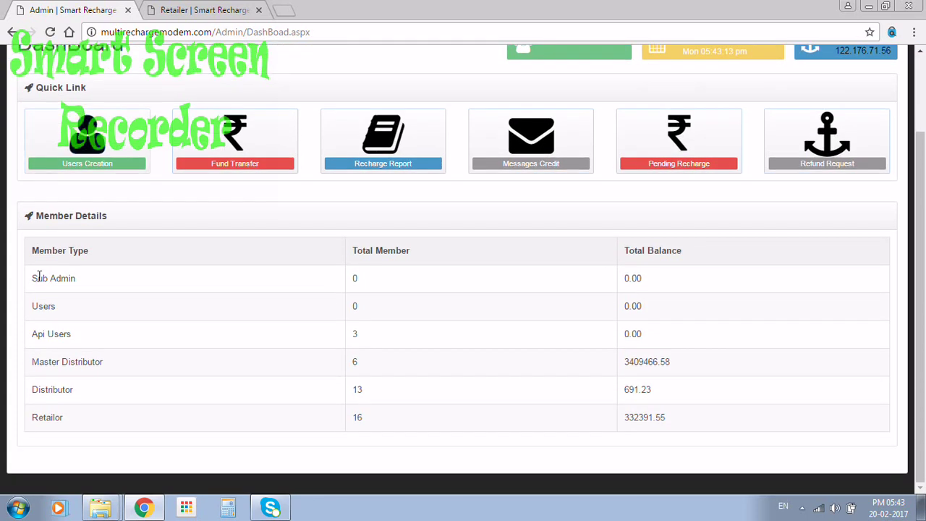
pyautogui.moveTo(37, 278); pyautogui.dragTo(159, 287)
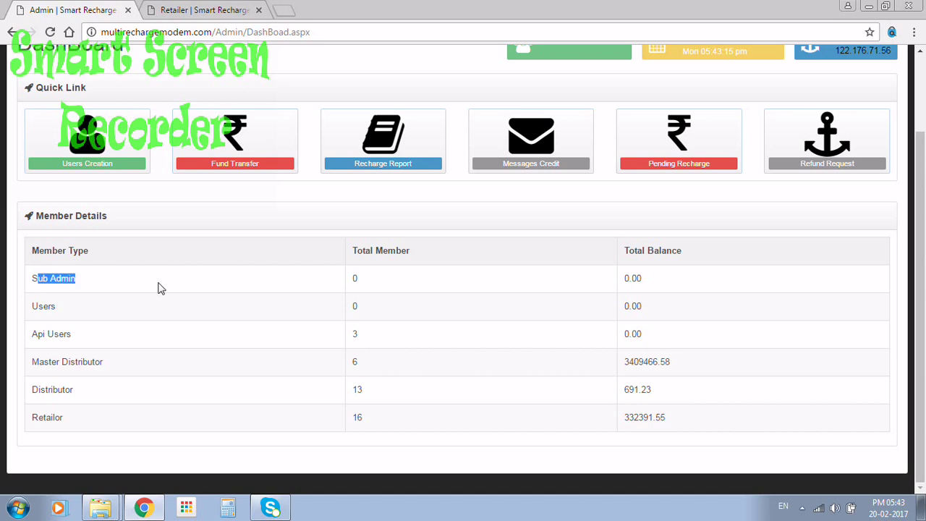
pyautogui.doubleClick(47, 306)
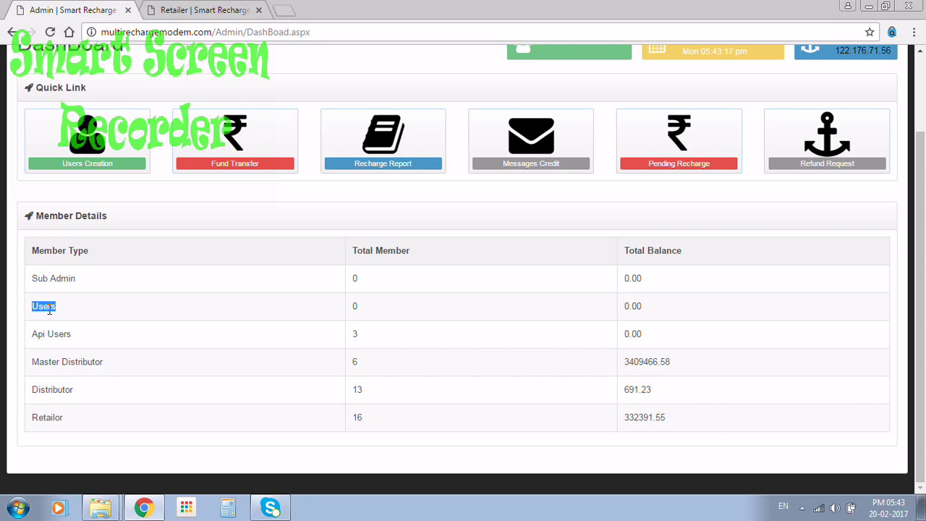
pyautogui.tripleClick(56, 333)
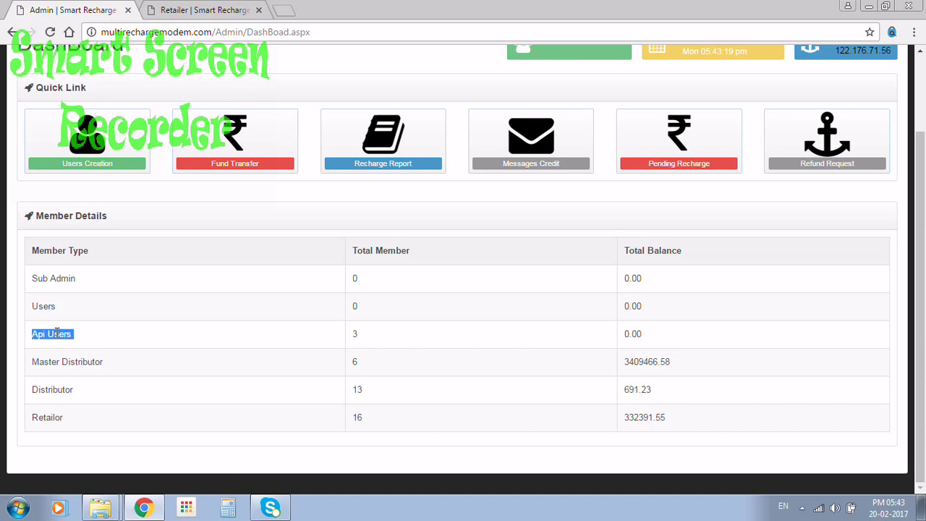
pyautogui.tripleClick(74, 362)
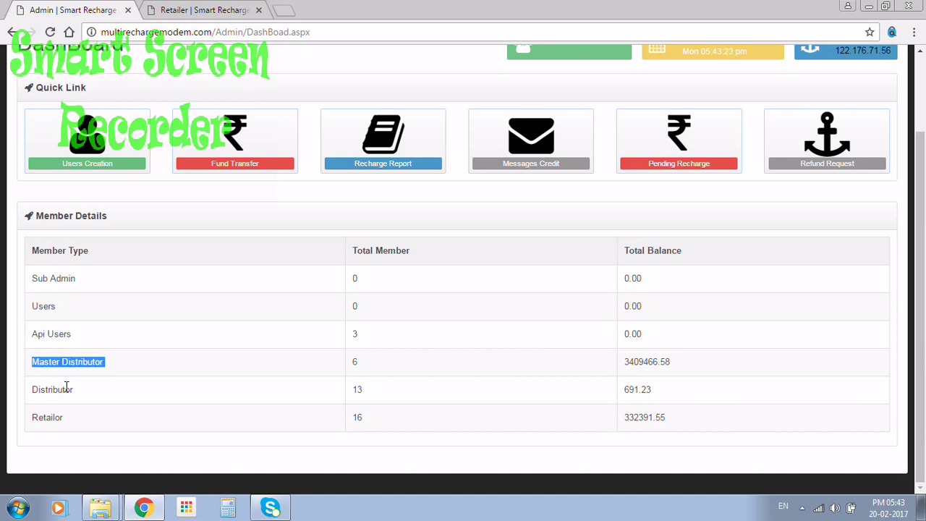
pyautogui.tripleClick(67, 388)
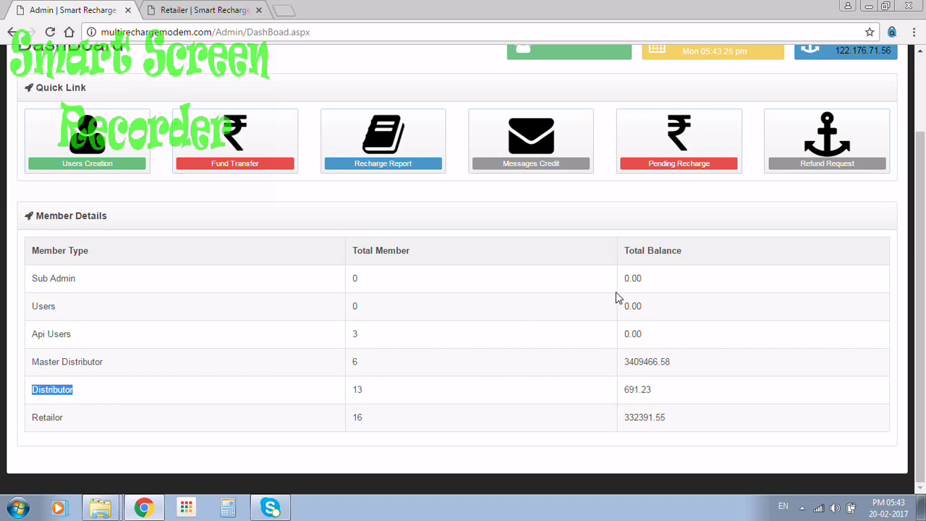
pyautogui.scroll(3, 908, 238)
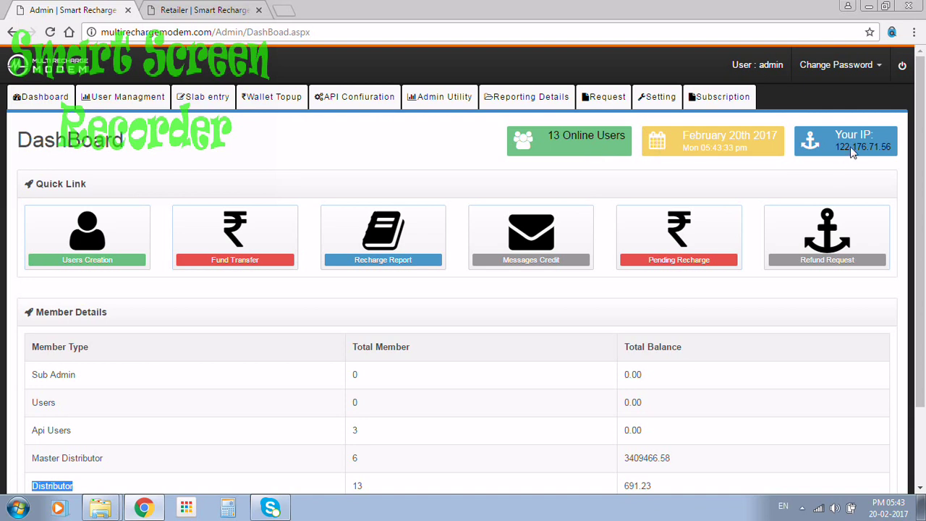
# Step: Open the Users Creation form and check the User Type and Commission Type options, keeping Distributor
pyautogui.click(127, 258)
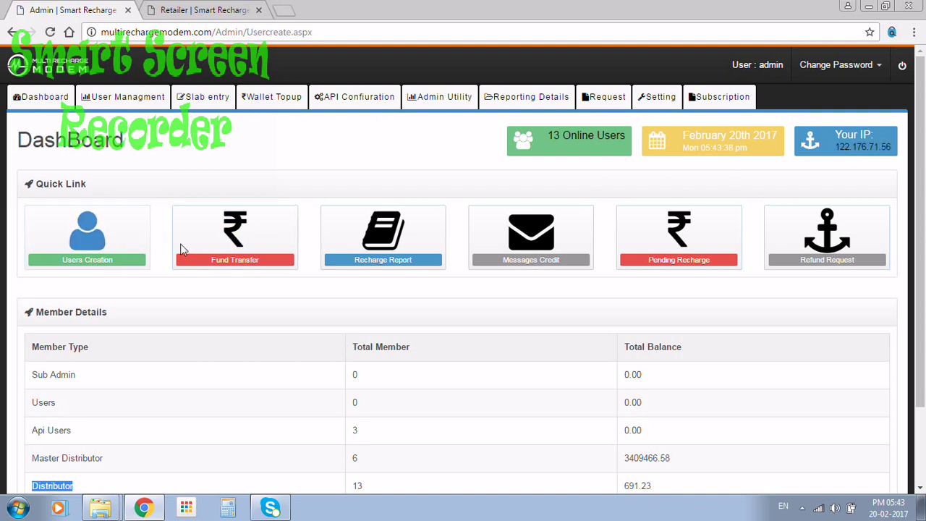
pyautogui.click(195, 219)
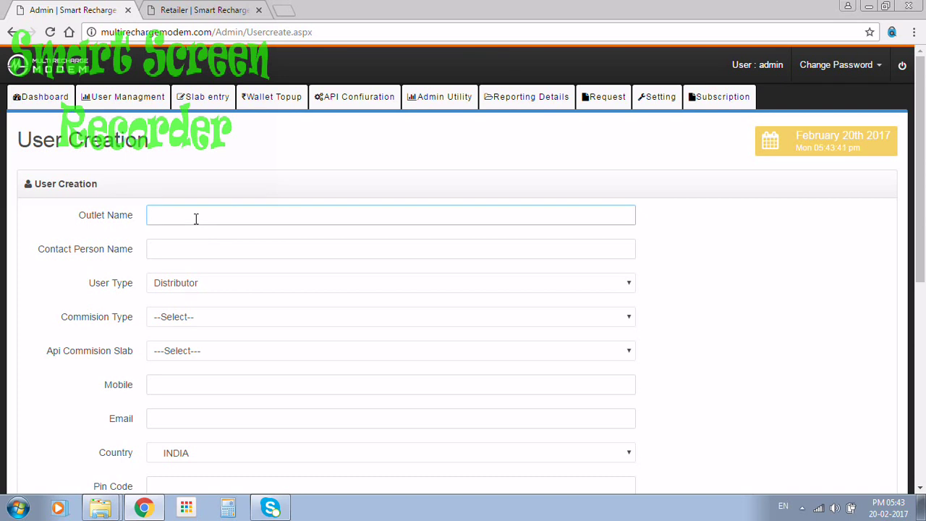
pyautogui.click(193, 251)
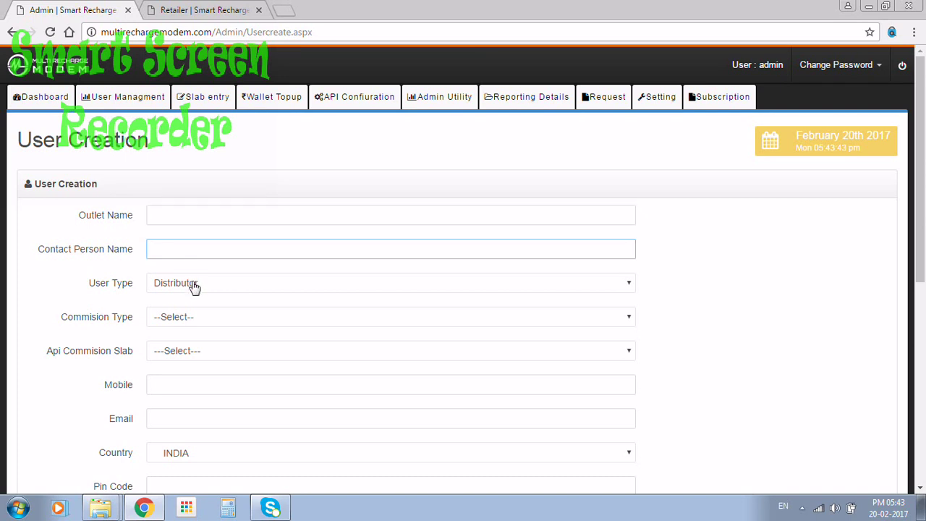
pyautogui.click(194, 288)
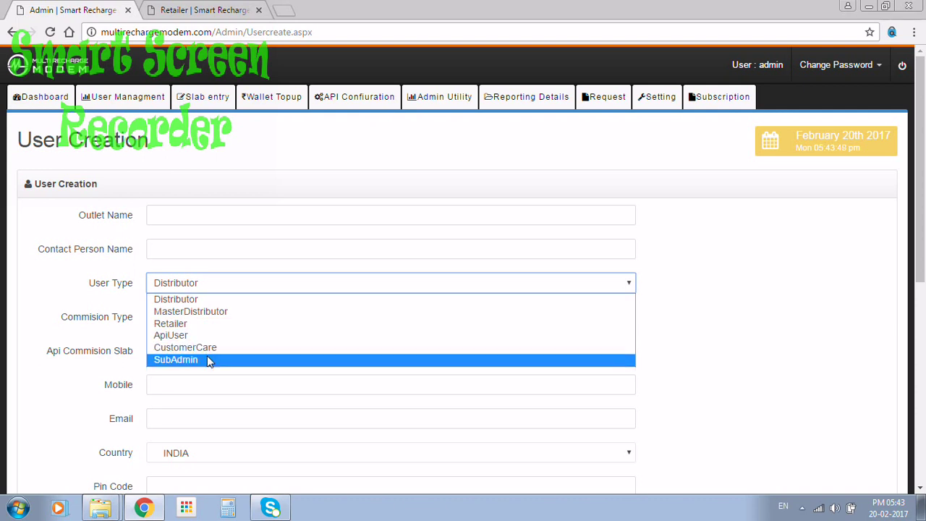
pyautogui.click(45, 295)
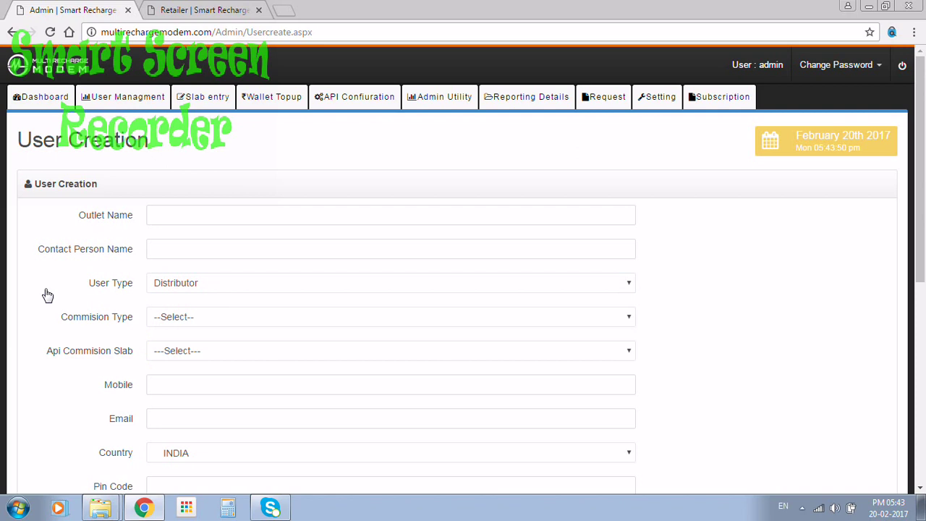
pyautogui.click(155, 322)
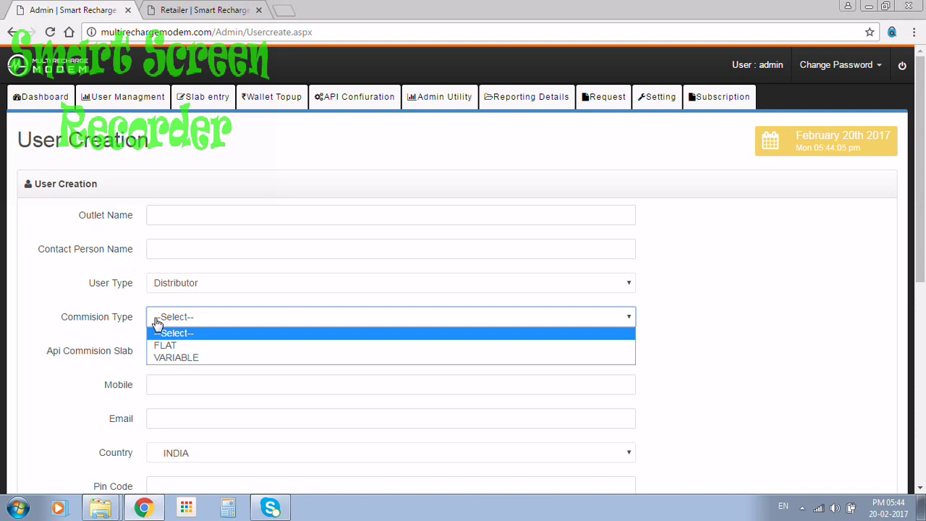
pyautogui.click(199, 387)
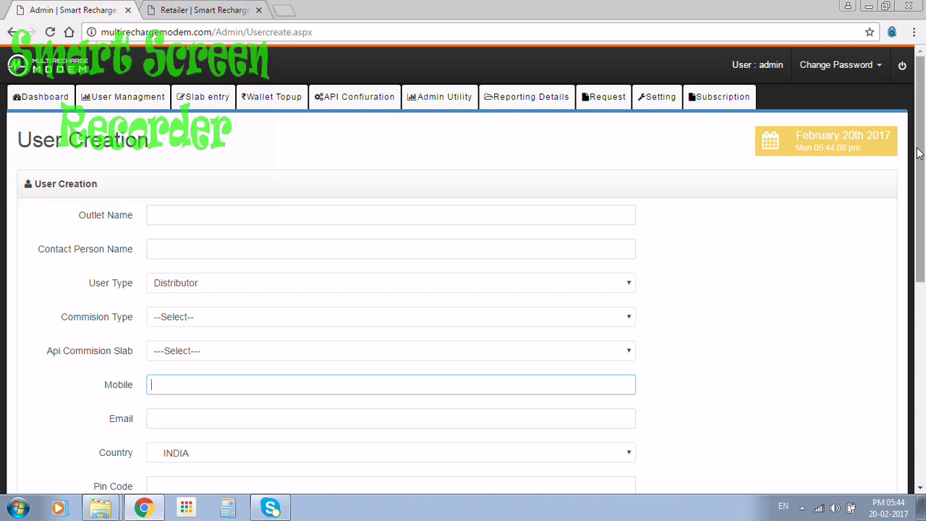
# Step: Set Capping Amount to 100, clear Commission Rate and submit the form
pyautogui.moveTo(919, 151); pyautogui.dragTo(925, 268)
pyautogui.scroll(-3, 924, 268)
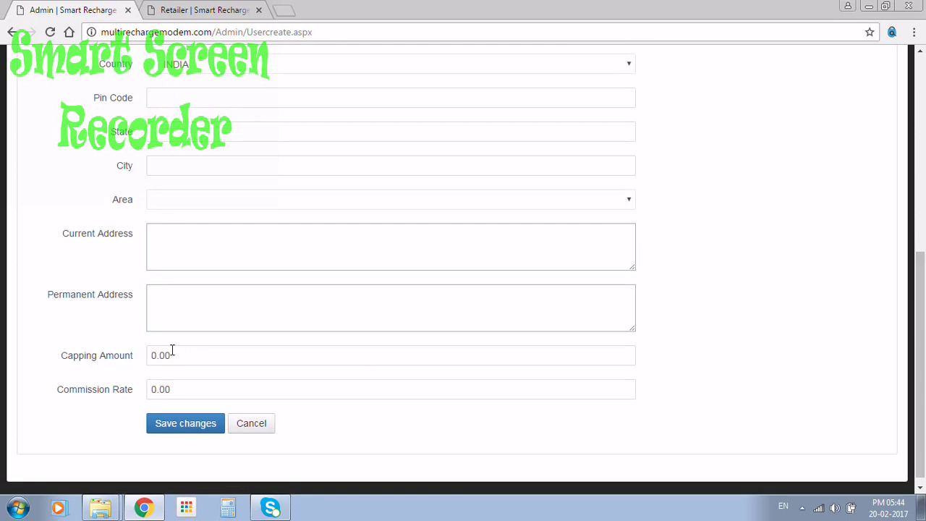
pyautogui.moveTo(172, 352); pyautogui.dragTo(143, 355)
pyautogui.write('1')
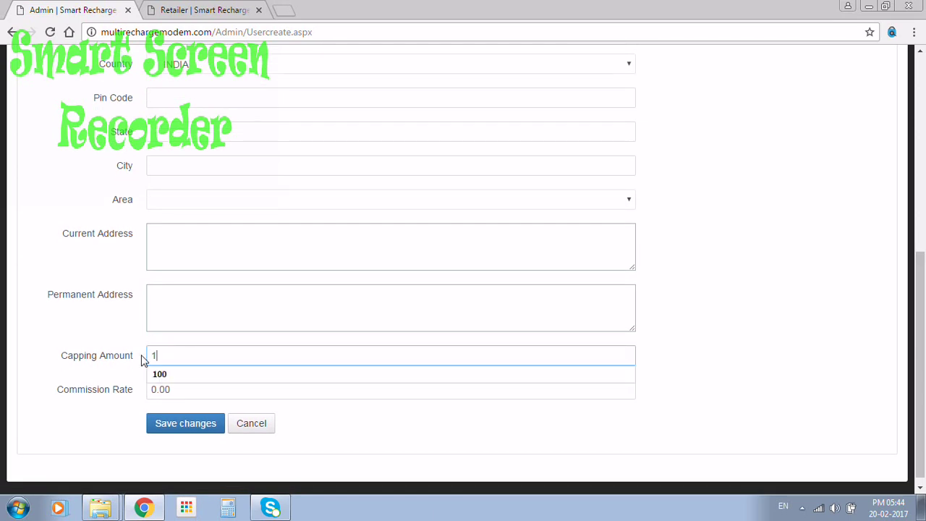
pyautogui.write('00')
pyautogui.click(180, 392)
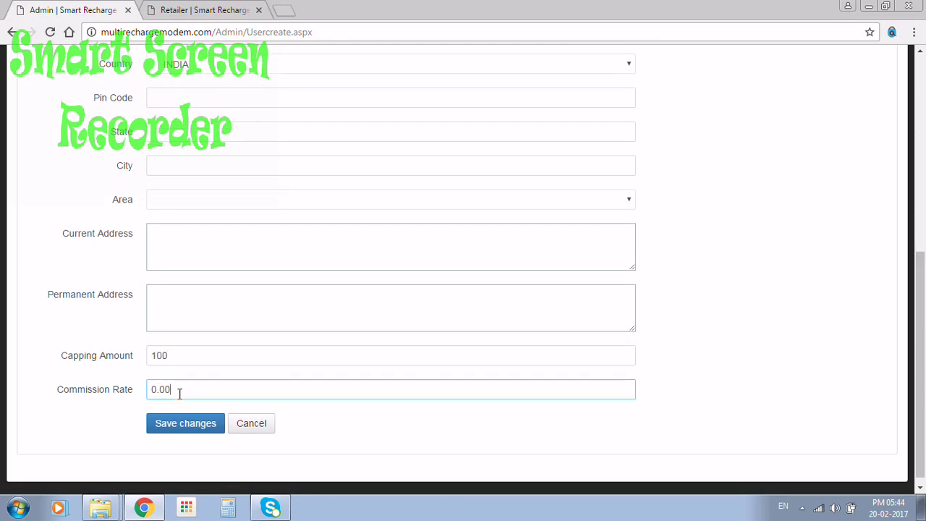
pyautogui.press('BackSpace')
pyautogui.press('BackSpace')
pyautogui.press('BackSpace')
pyautogui.press('Return')
# Step: Open user ok's Edit Profile from the Users list, dismiss the access-token alert, and review the details
pyautogui.click(44, 97)
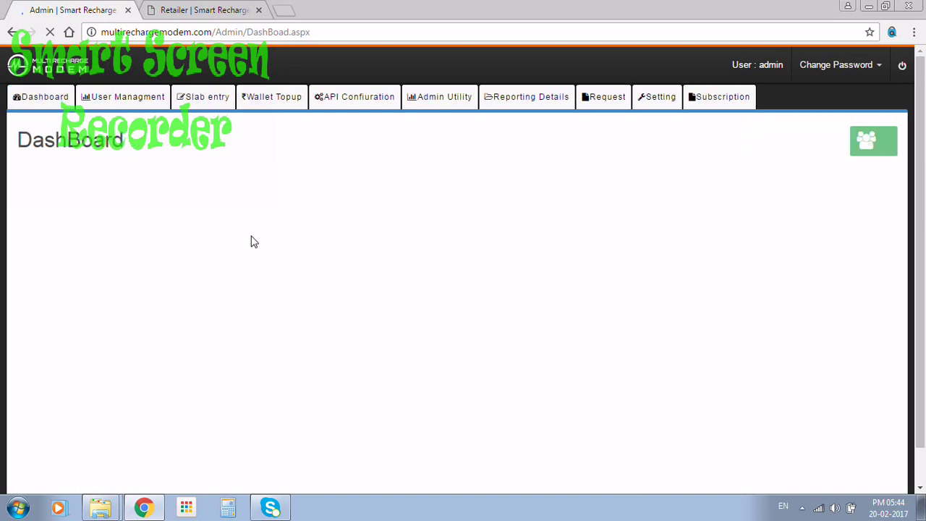
pyautogui.click(236, 246)
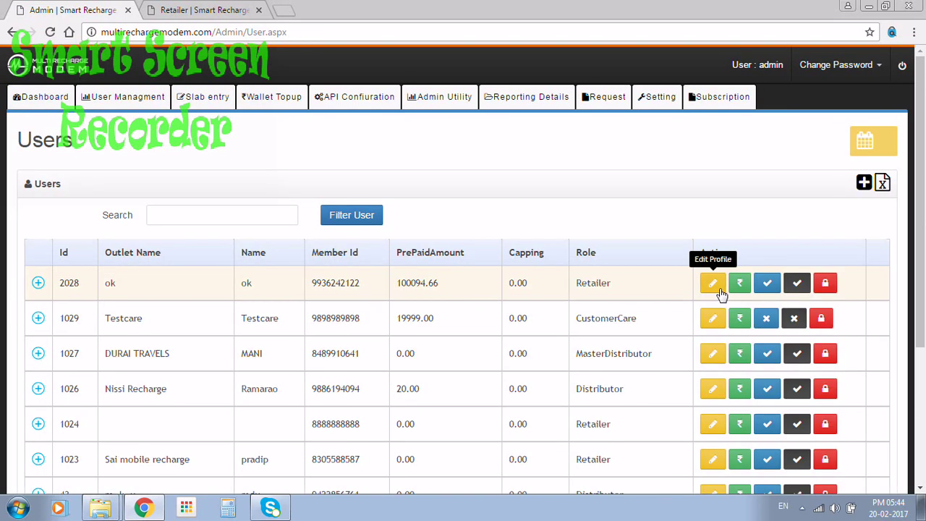
pyautogui.click(712, 283)
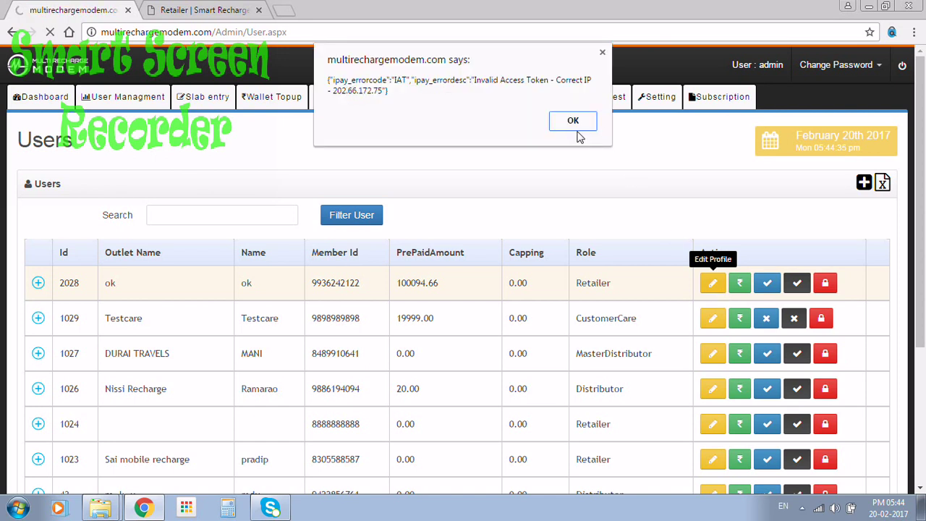
pyautogui.click(572, 121)
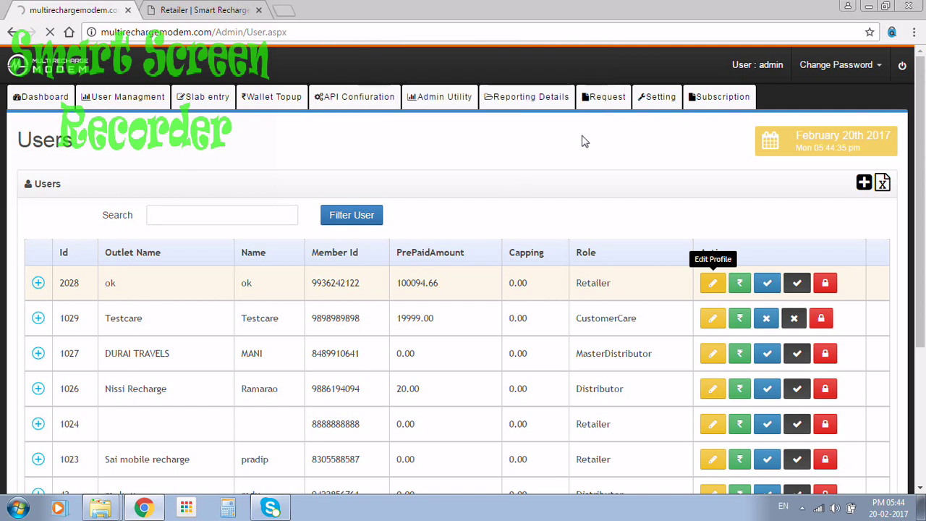
pyautogui.click(276, 301)
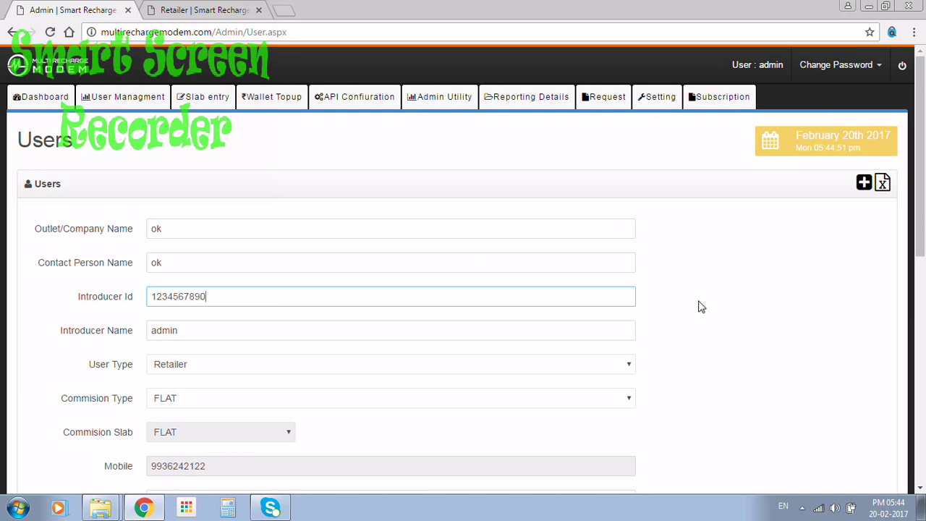
pyautogui.moveTo(920, 178); pyautogui.dragTo(922, 308)
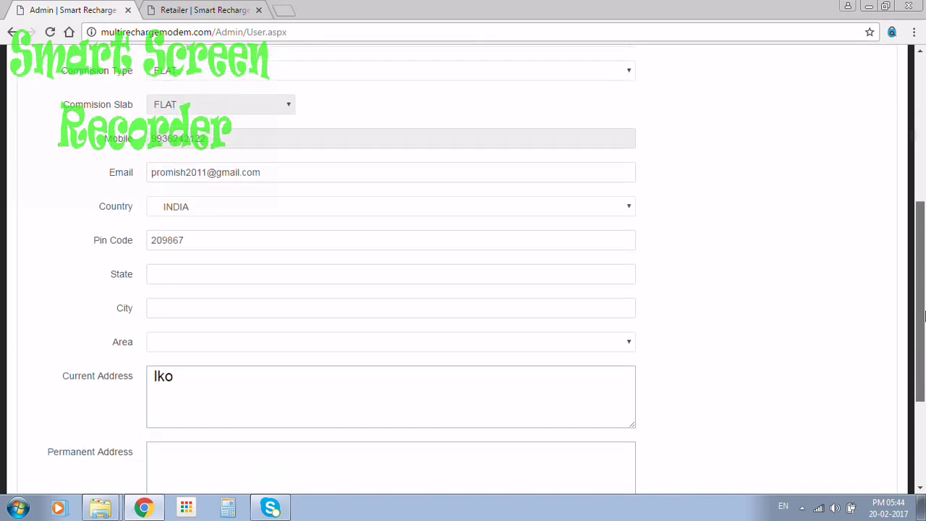
pyautogui.scroll(5, 72, 142)
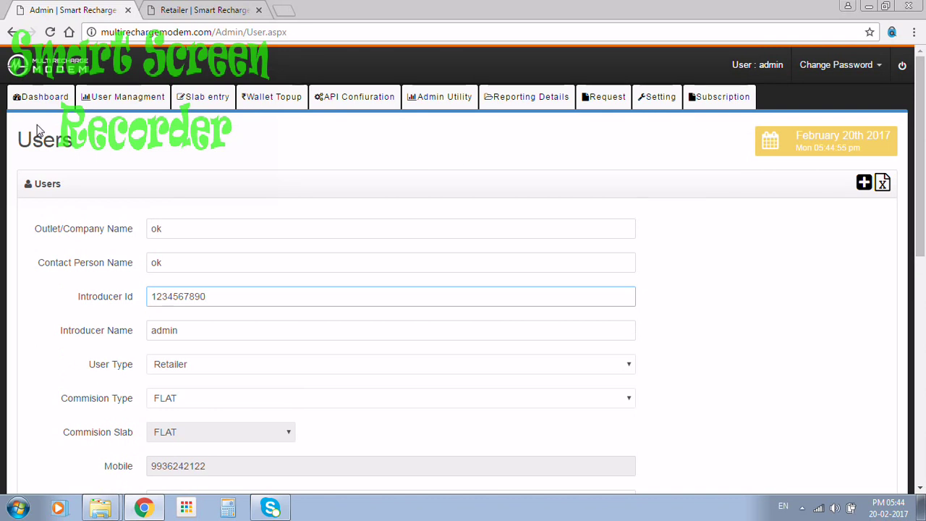
pyautogui.click(40, 100)
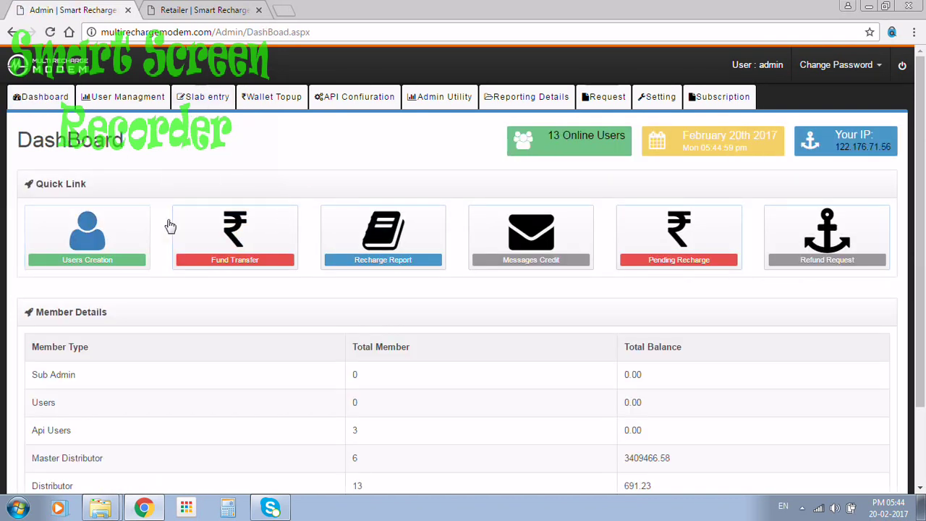
# Step: Start a fund transfer to user ok, pass the PIN check, and review the form showing balance 100094.66
pyautogui.click(291, 229)
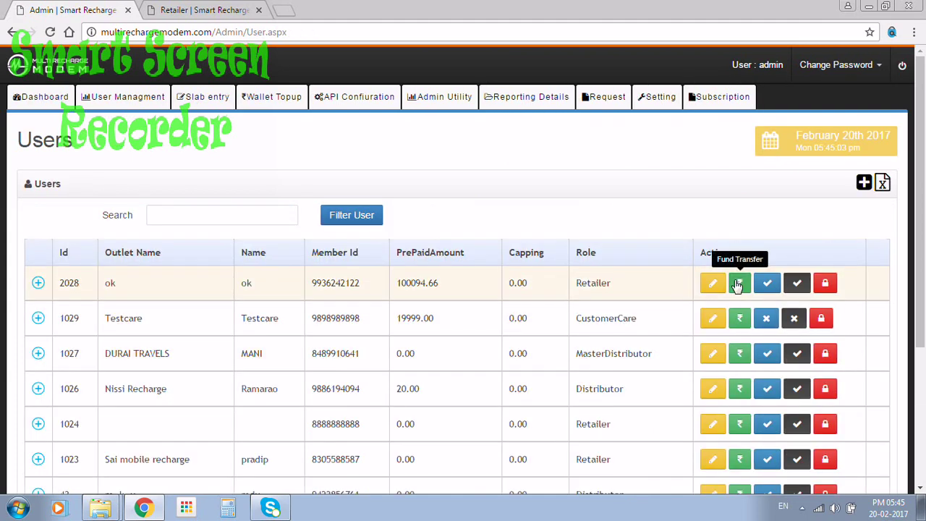
pyautogui.click(736, 284)
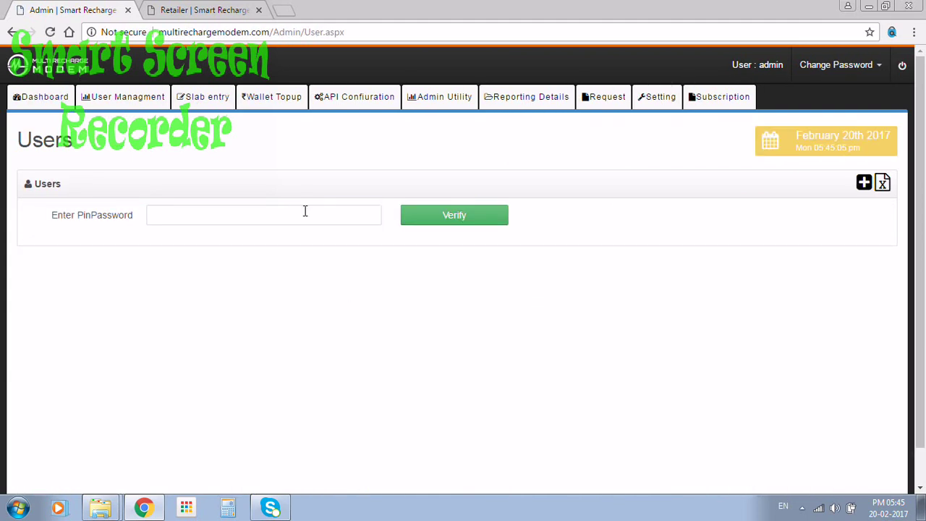
pyautogui.click(304, 209)
pyautogui.press('Return')
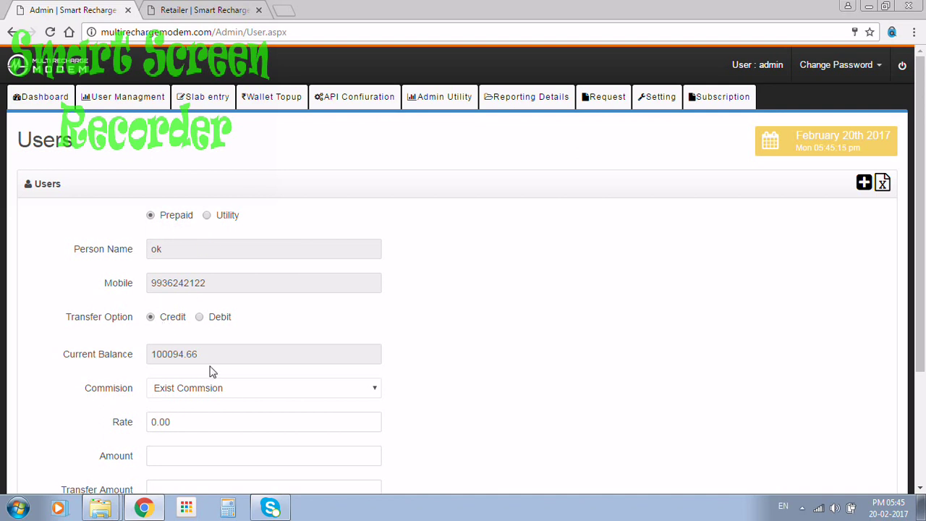
pyautogui.scroll(-3, 209, 414)
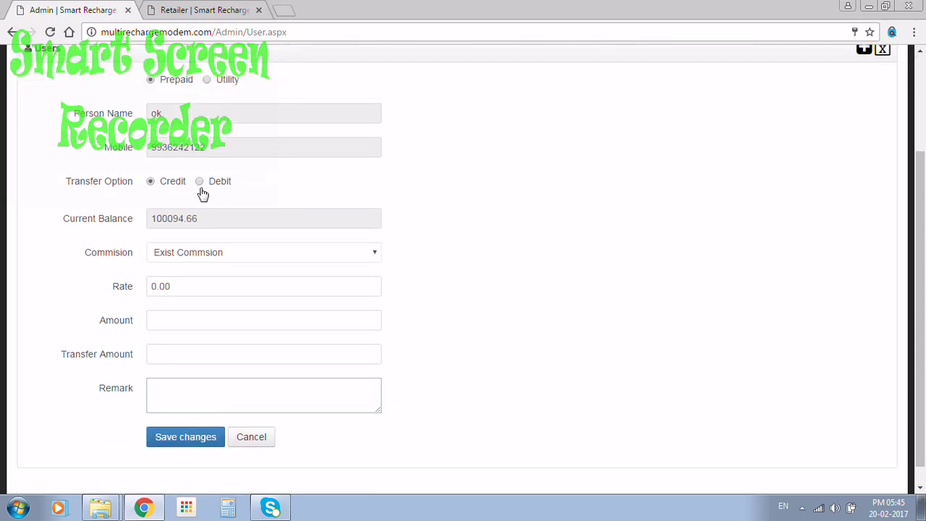
pyautogui.scroll(3, 203, 193)
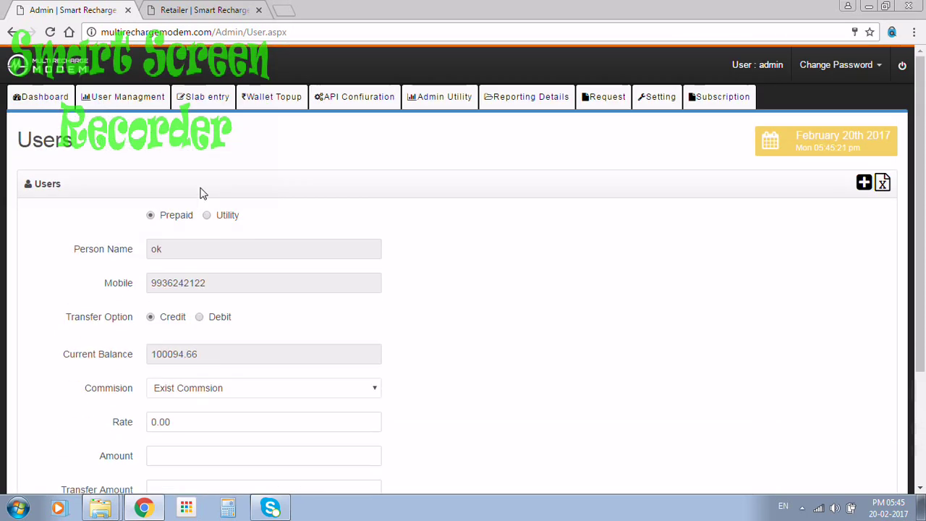
pyautogui.click(73, 105)
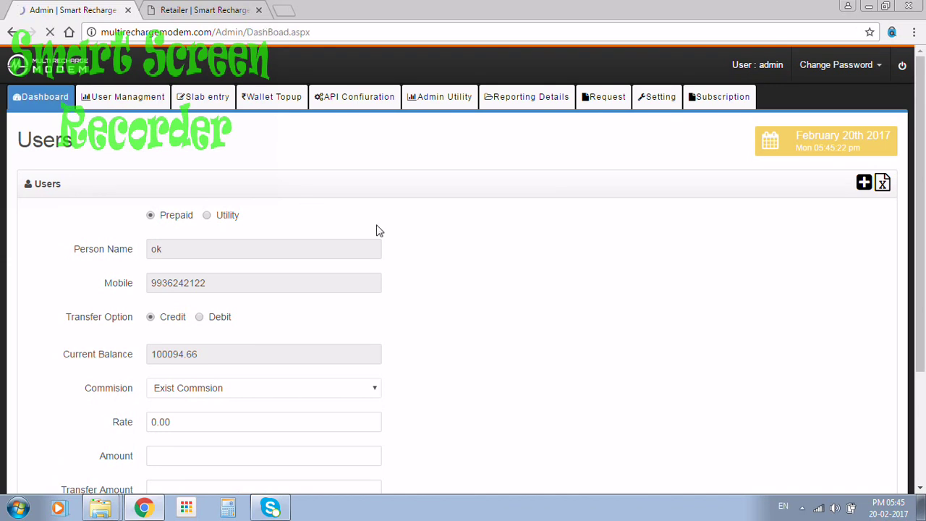
# Step: Open the Recharge Report and inspect the pending recharge's time 7:13:16 PM and TestAPI value
pyautogui.click(352, 248)
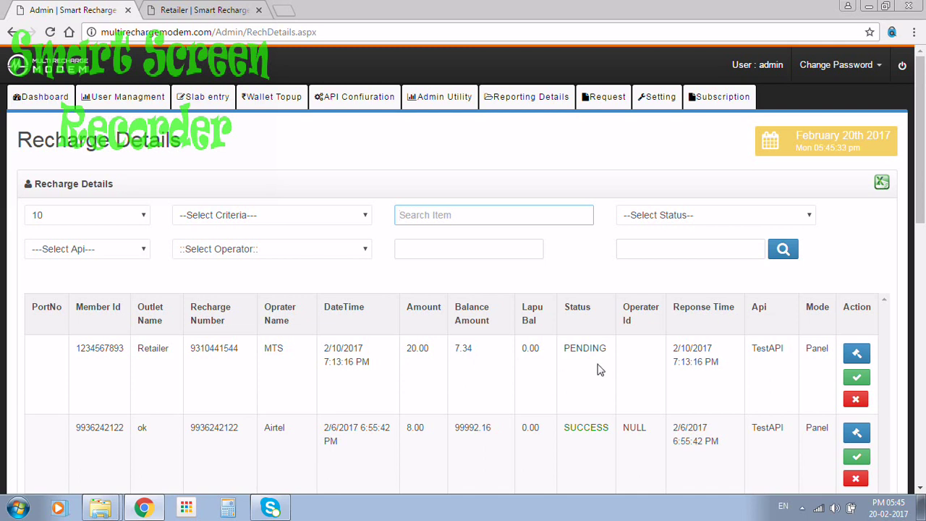
pyautogui.moveTo(325, 367); pyautogui.dragTo(379, 365)
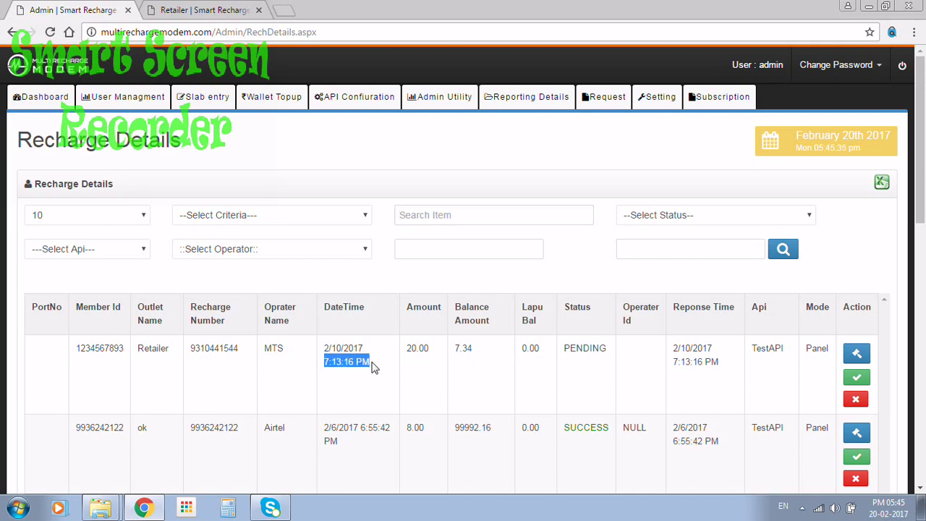
pyautogui.click(684, 375)
pyautogui.moveTo(684, 374); pyautogui.dragTo(700, 374)
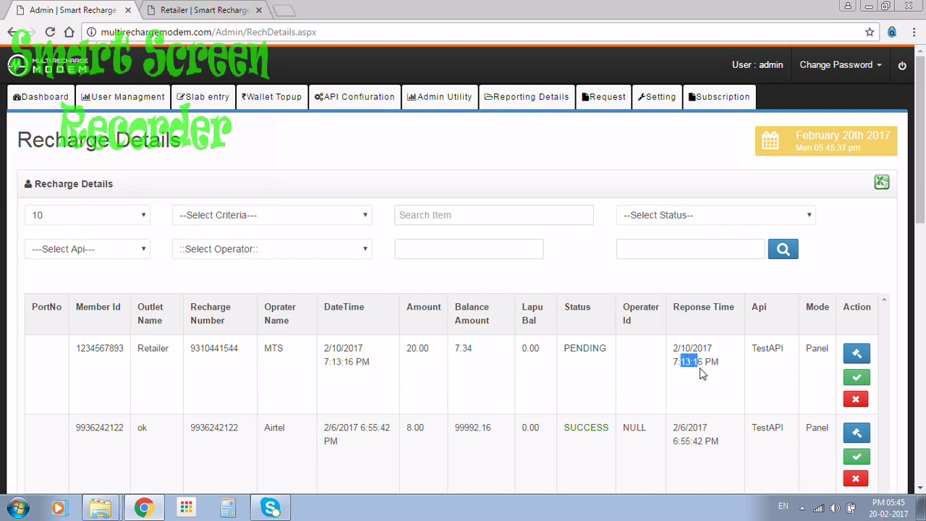
pyautogui.moveTo(753, 350); pyautogui.dragTo(789, 346)
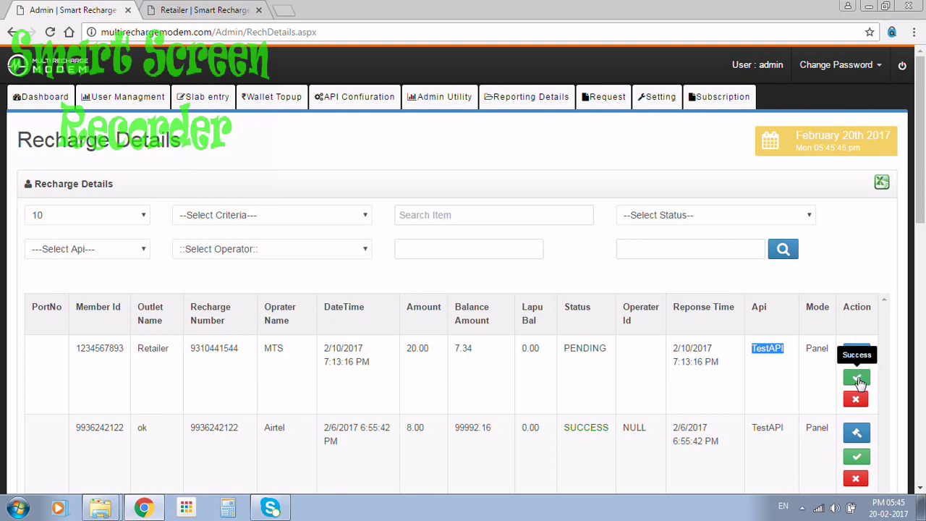
# Step: Check the rows-per-page (10), criteria, status, operator and API filter lists without changing them
pyautogui.click(127, 217)
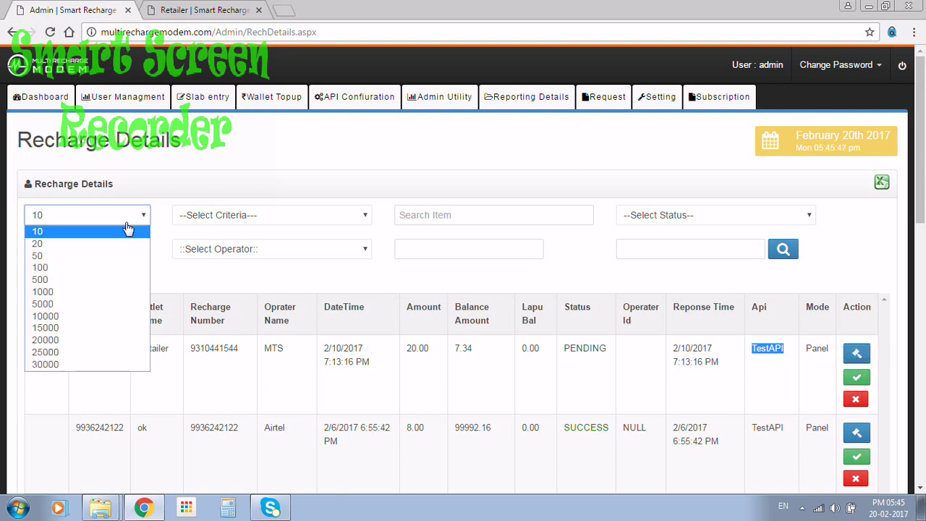
pyautogui.click(183, 187)
pyautogui.click(200, 217)
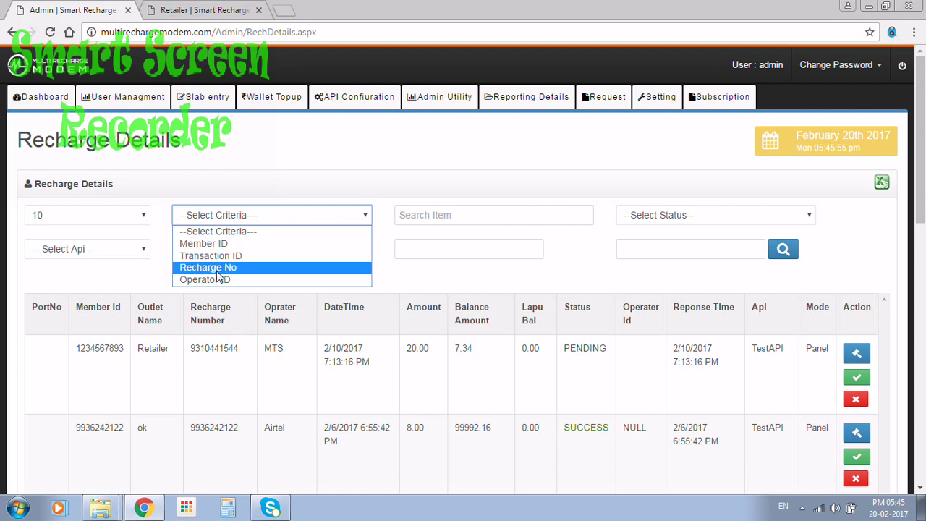
pyautogui.click(457, 225)
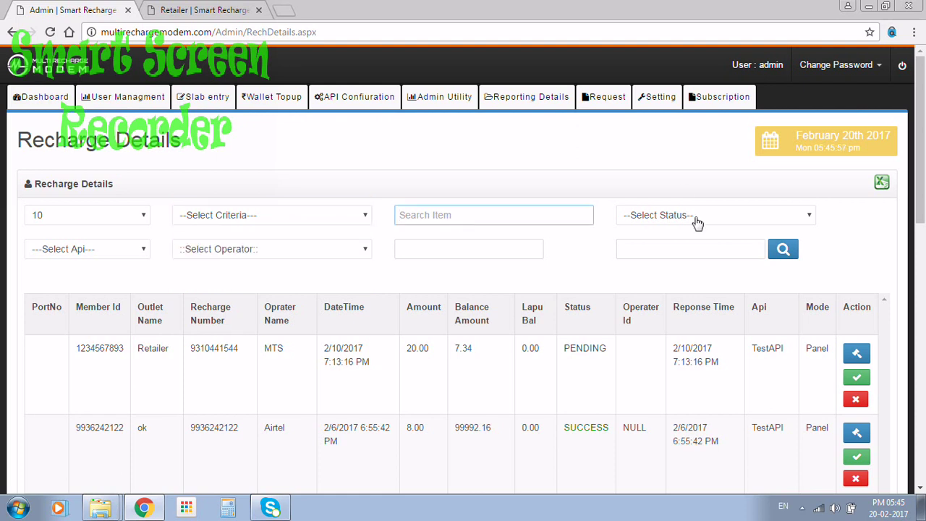
pyautogui.click(699, 221)
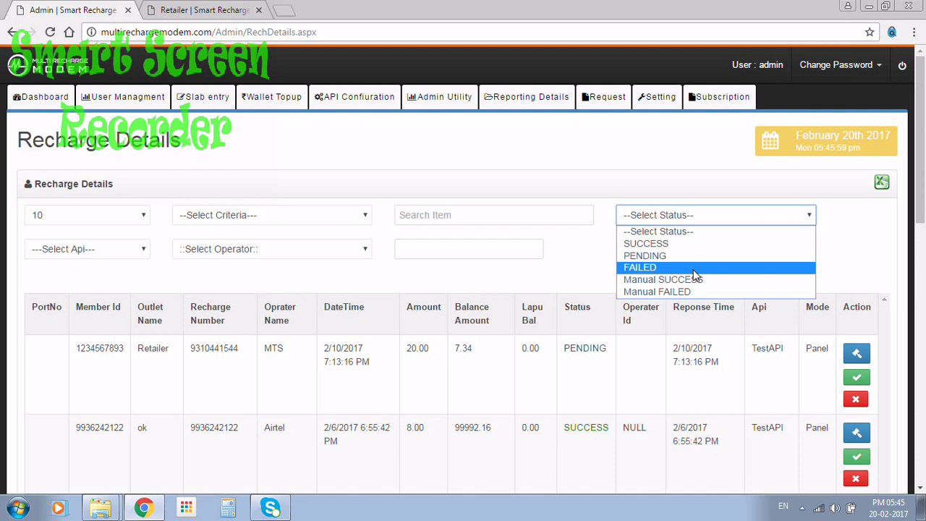
pyautogui.click(326, 262)
pyautogui.click(325, 262)
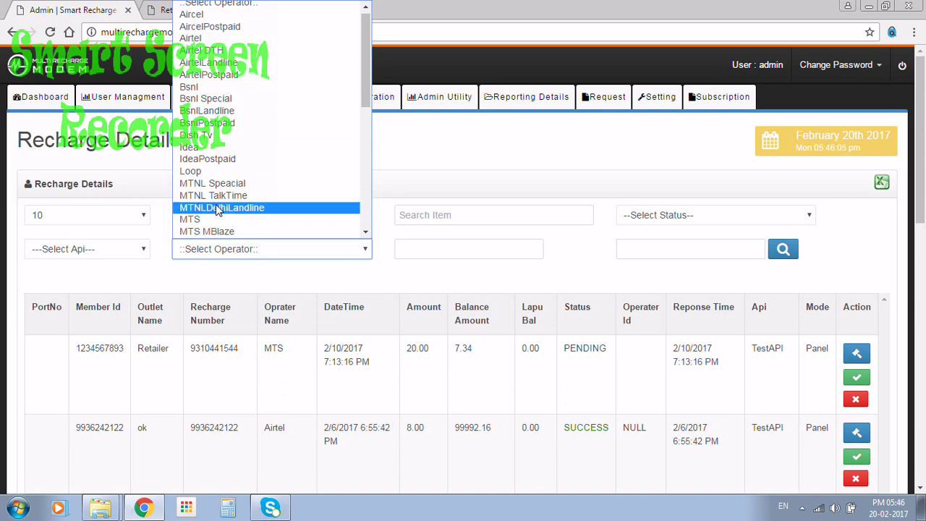
pyautogui.click(105, 249)
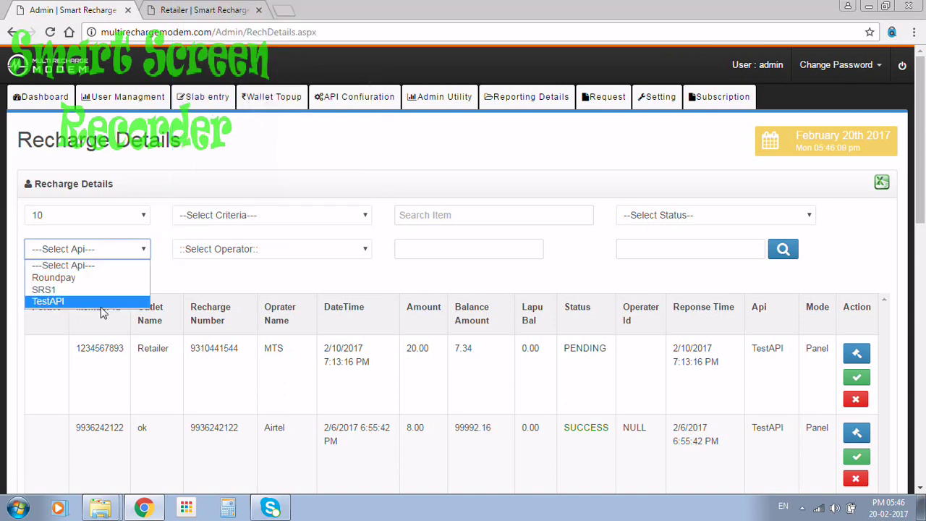
pyautogui.click(277, 271)
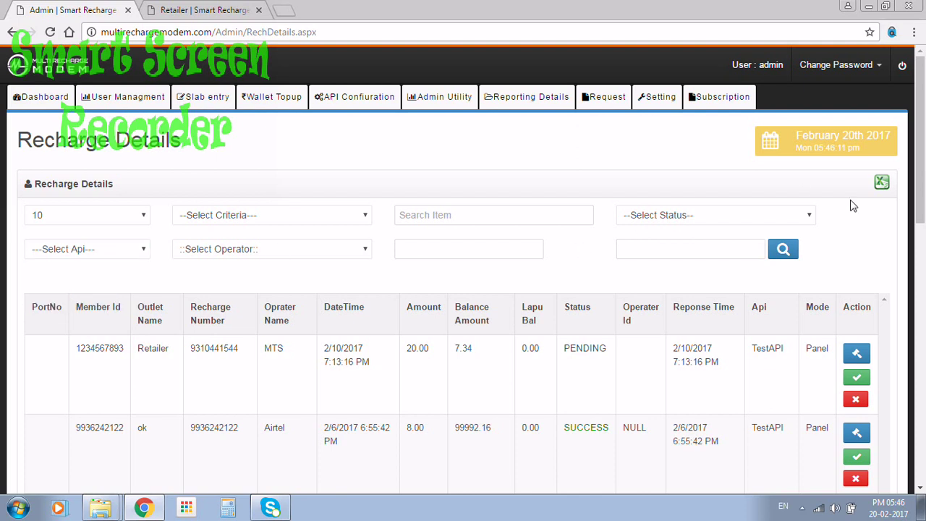
pyautogui.click(125, 110)
pyautogui.click(39, 97)
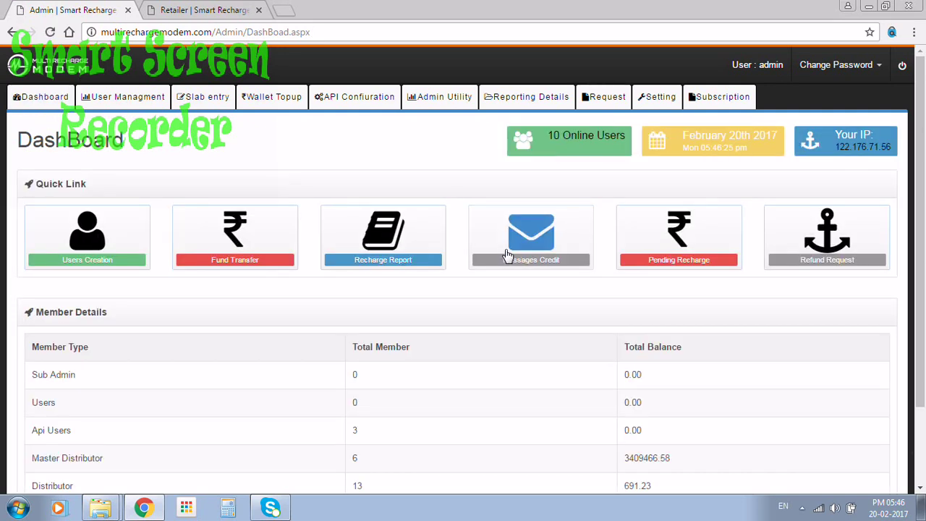
# Step: Open Pending Recharge showing the 20.00 MTS TestAPI recharge and check its API Name and Operator filters
pyautogui.click(633, 246)
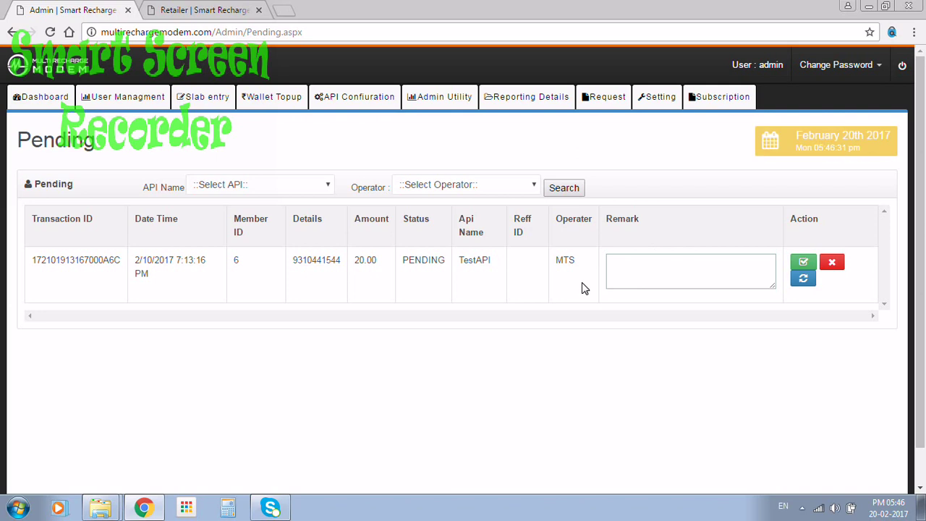
pyautogui.click(317, 190)
pyautogui.click(317, 192)
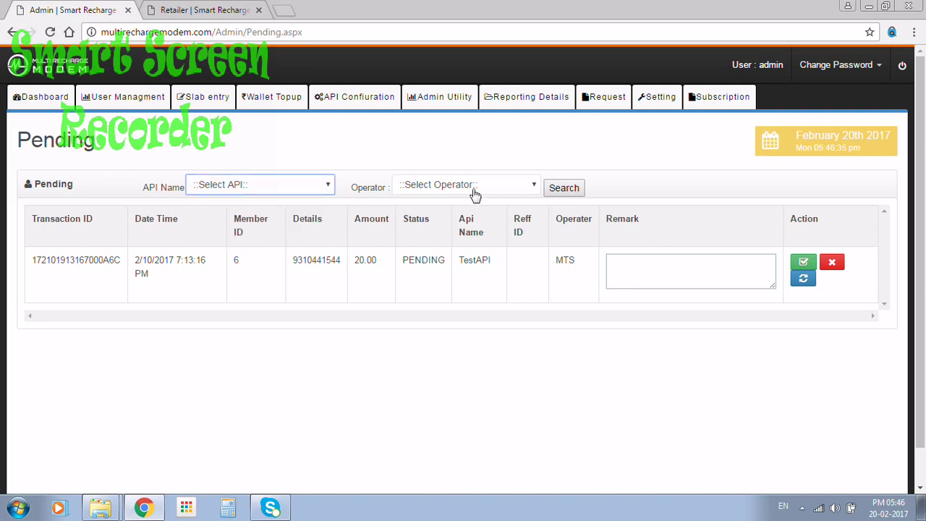
pyautogui.click(473, 191)
pyautogui.click(474, 193)
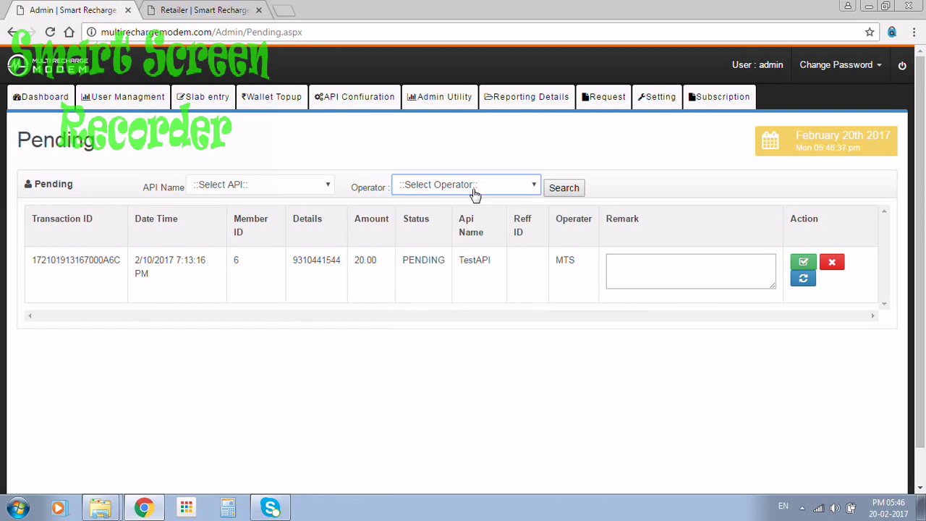
# Step: Open User Managment > User List and expand rows 1027 DURAI TRAVELS and 1026 Nissi Recharge
pyautogui.click(142, 105)
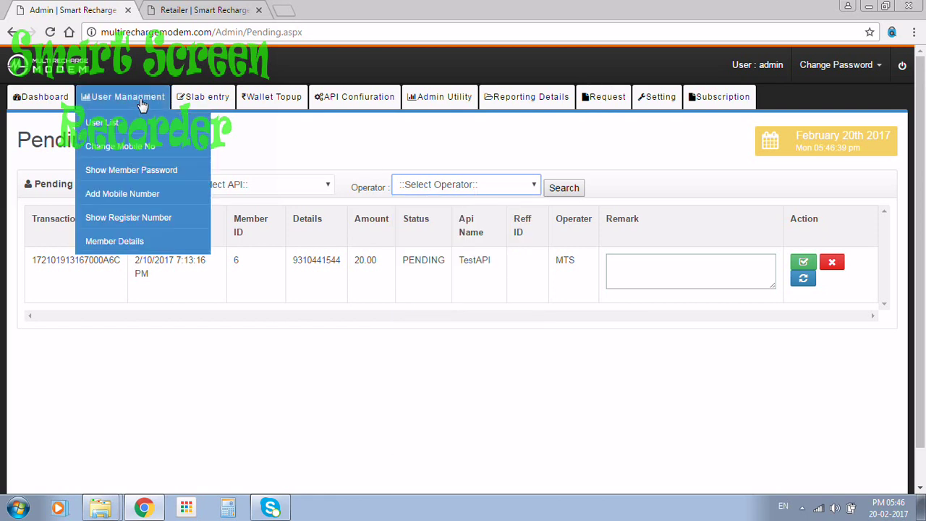
pyautogui.click(51, 102)
pyautogui.click(150, 107)
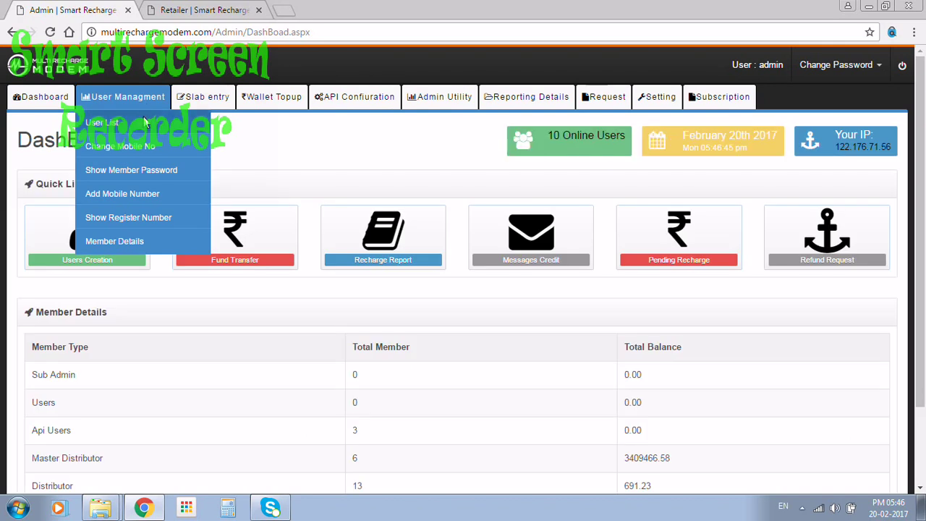
pyautogui.click(144, 123)
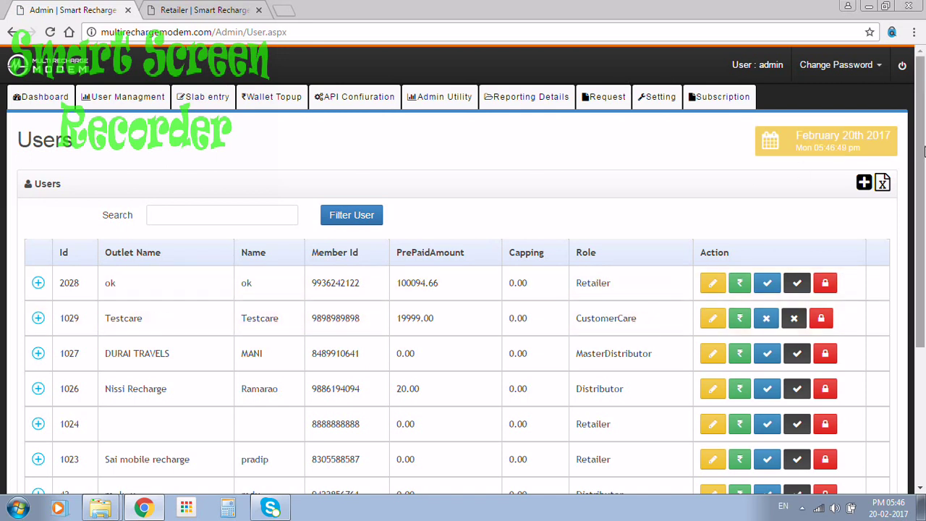
pyautogui.scroll(-1, 923, 151)
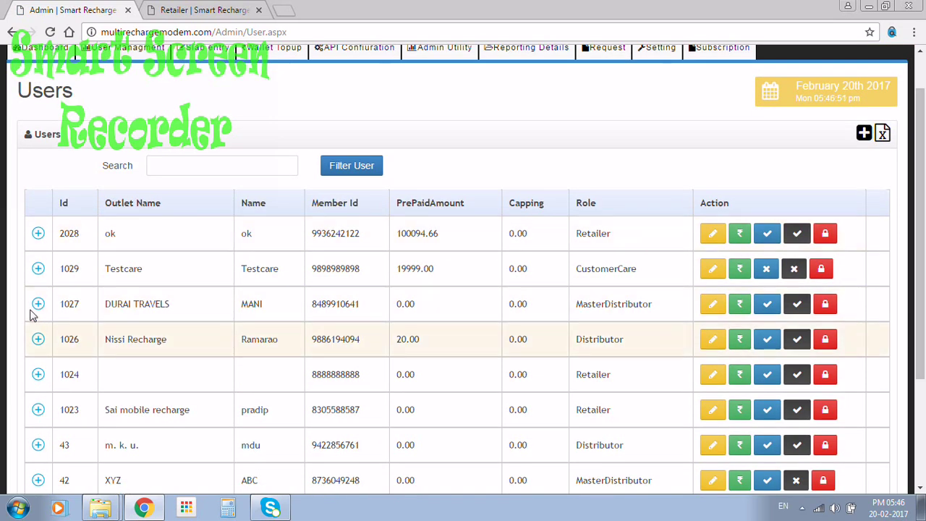
pyautogui.click(38, 305)
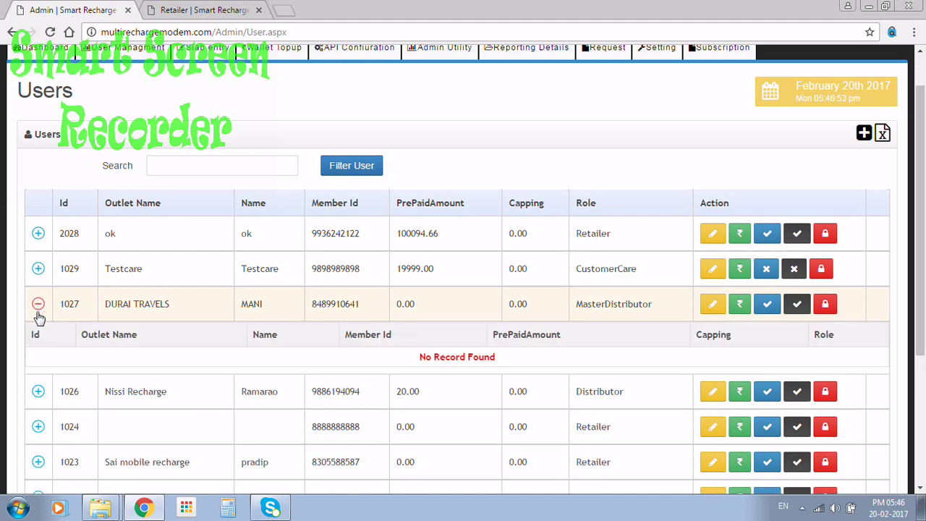
pyautogui.click(38, 391)
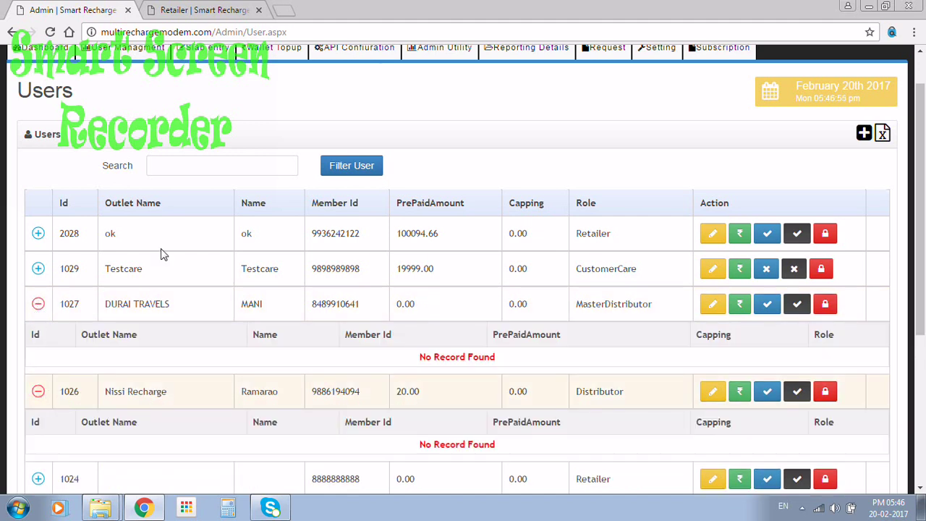
pyautogui.click(124, 48)
# Step: Choose User Managment > Change Mobile No to show the empty change-mobile form
pyautogui.click(144, 101)
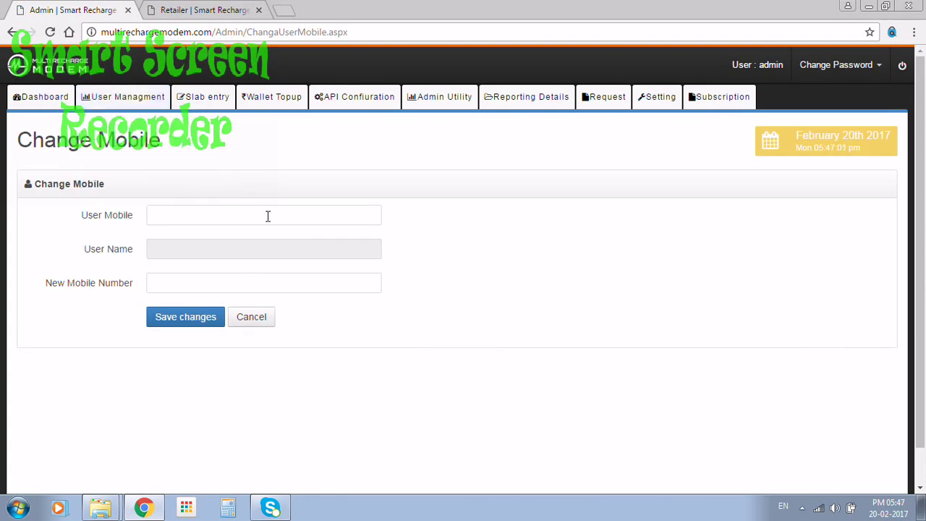
pyautogui.moveTo(137, 100)
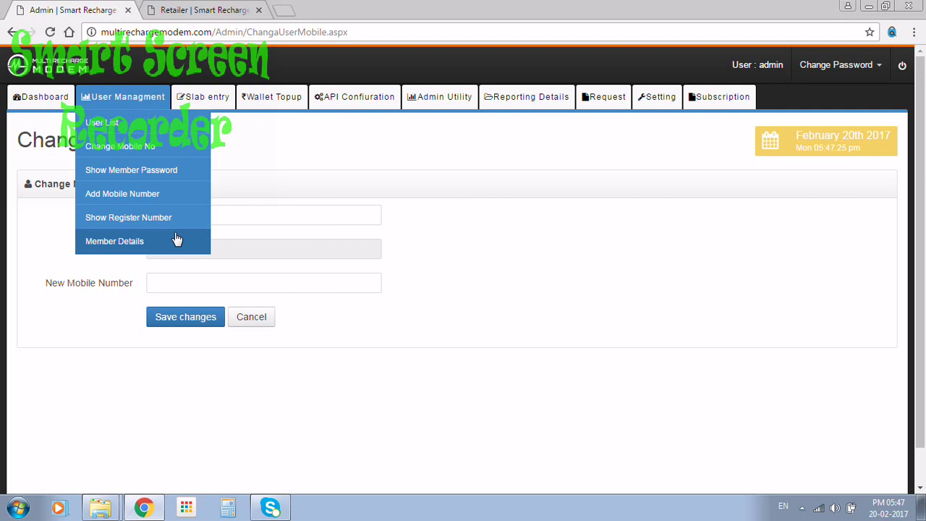
pyautogui.moveTo(219, 98)
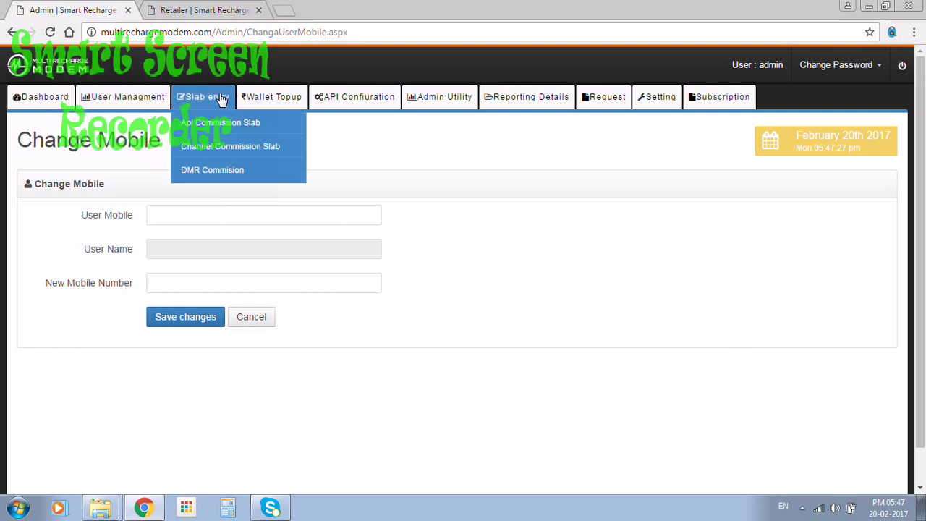
# Step: Open Slab entry > Channel Commission Slab, pick a candidate member, and select the AirtelPostpaid commission field
pyautogui.click(228, 124)
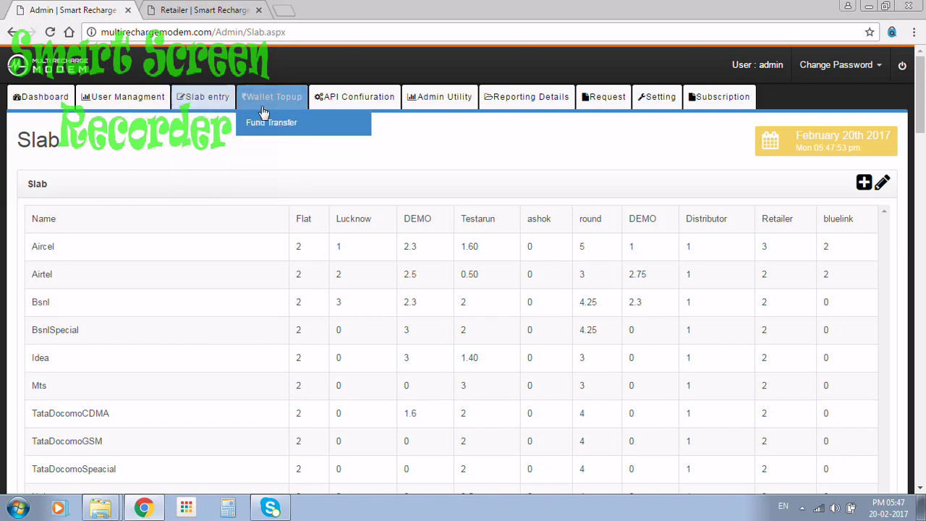
pyautogui.moveTo(204, 111)
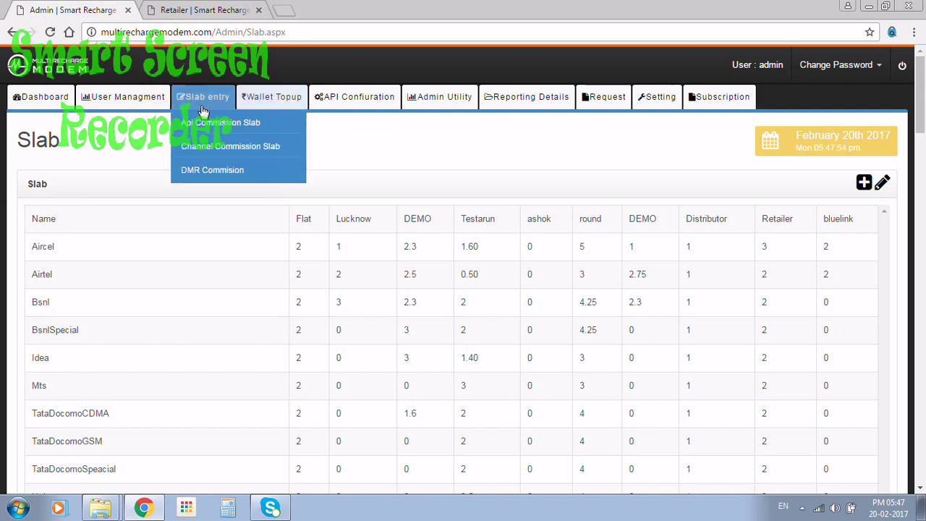
pyautogui.click(212, 149)
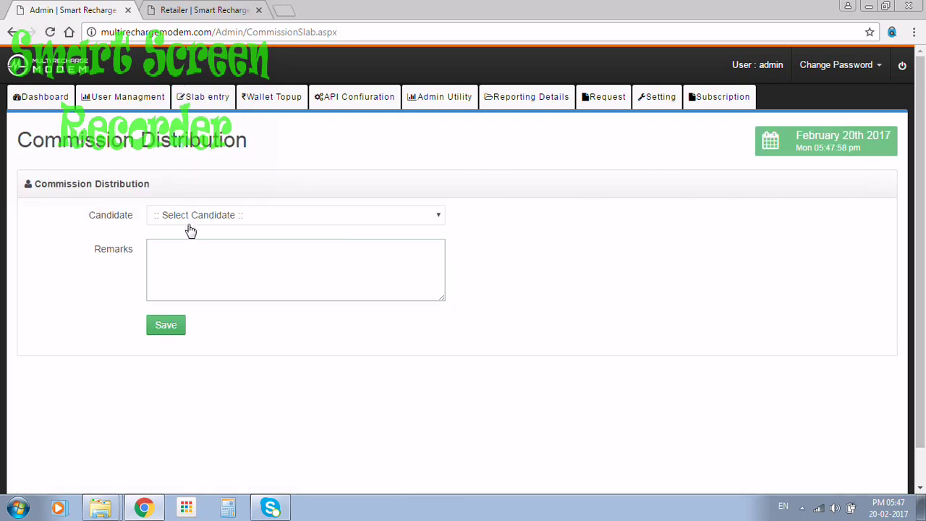
pyautogui.click(193, 219)
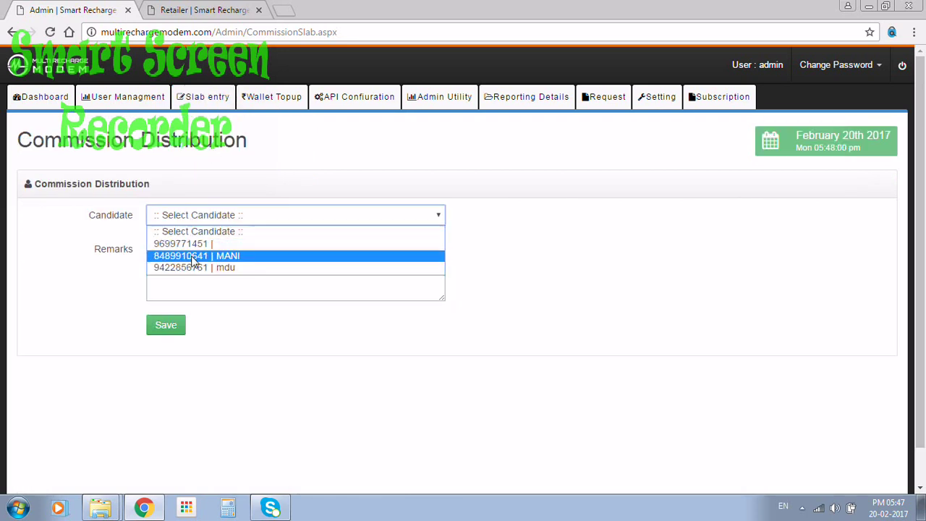
pyautogui.click(193, 256)
pyautogui.click(180, 321)
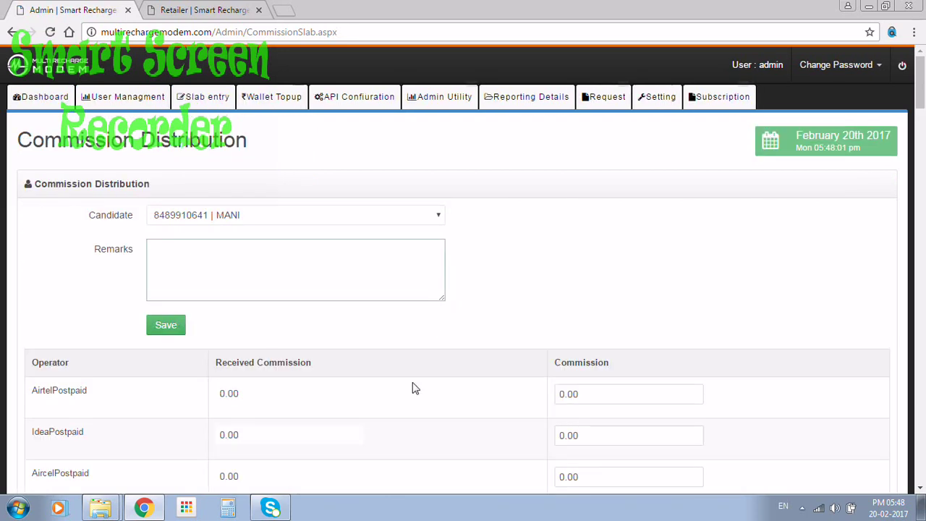
pyautogui.click(592, 399)
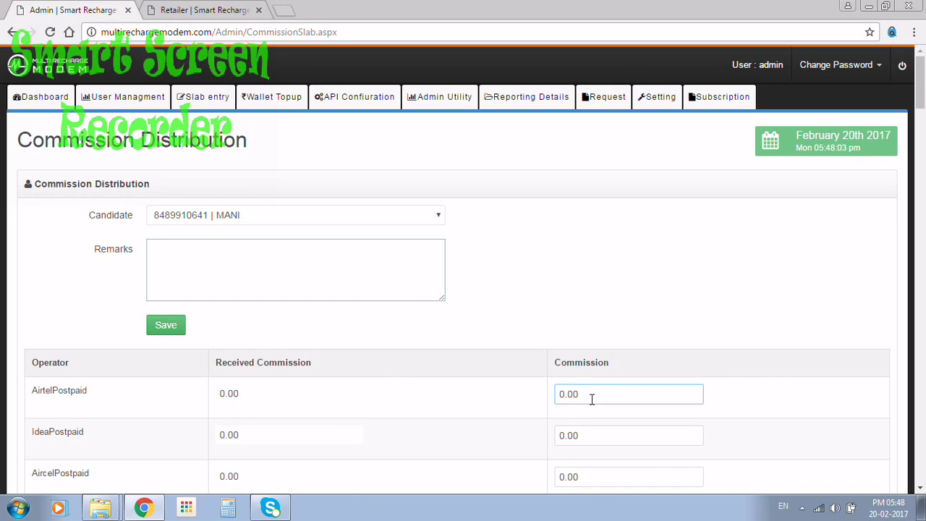
pyautogui.click(123, 97)
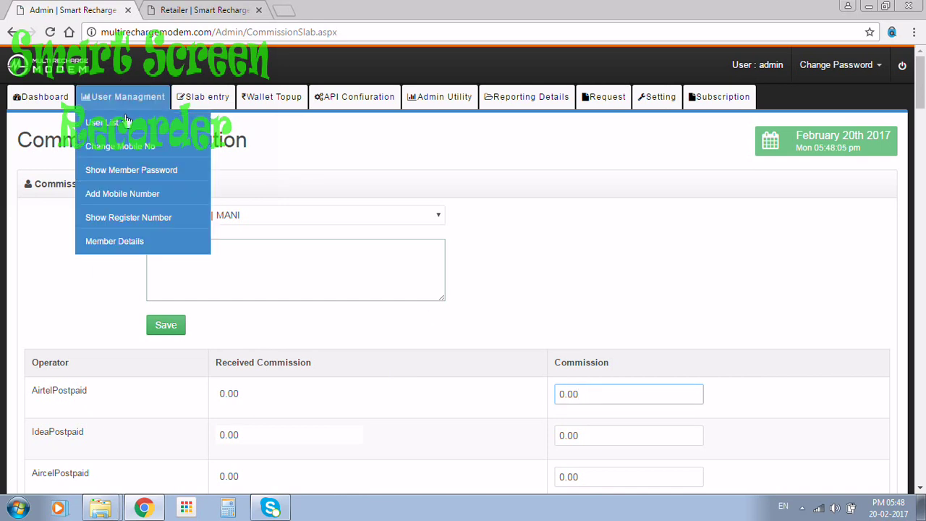
# Step: In the first retailer's profile, keep user type Retailer and set Commission Type to VARIABLE
pyautogui.click(109, 122)
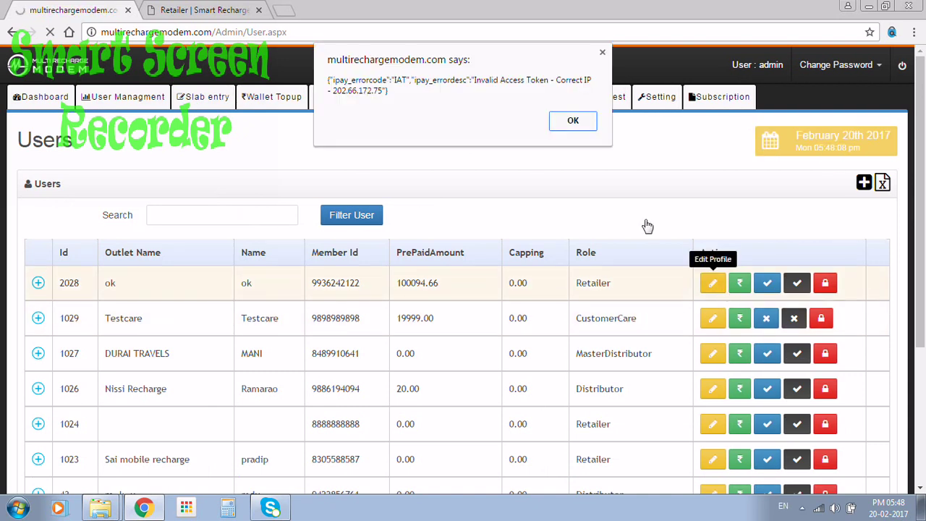
pyautogui.click(571, 122)
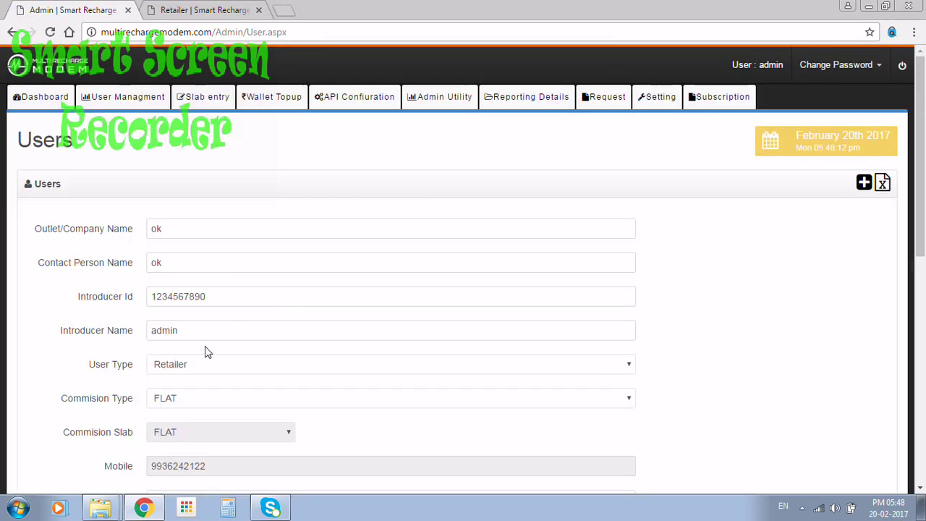
pyautogui.click(189, 400)
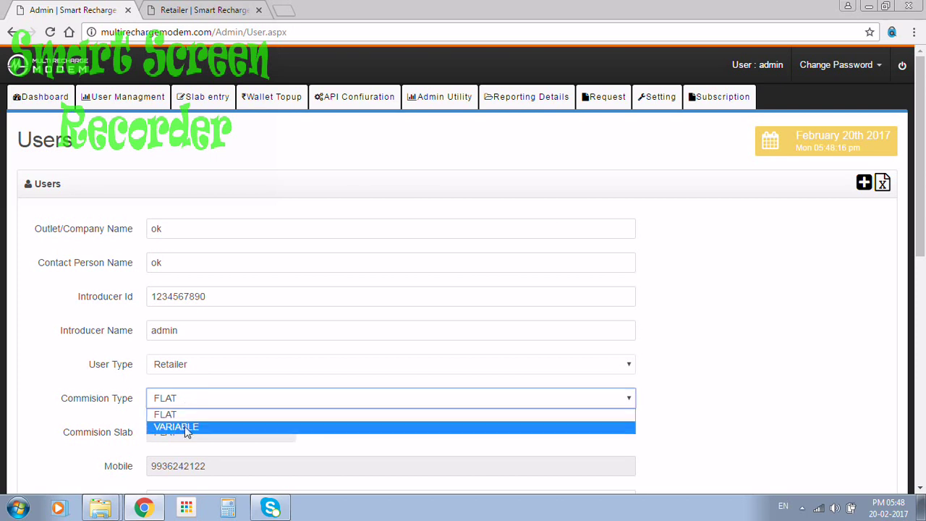
pyautogui.click(186, 429)
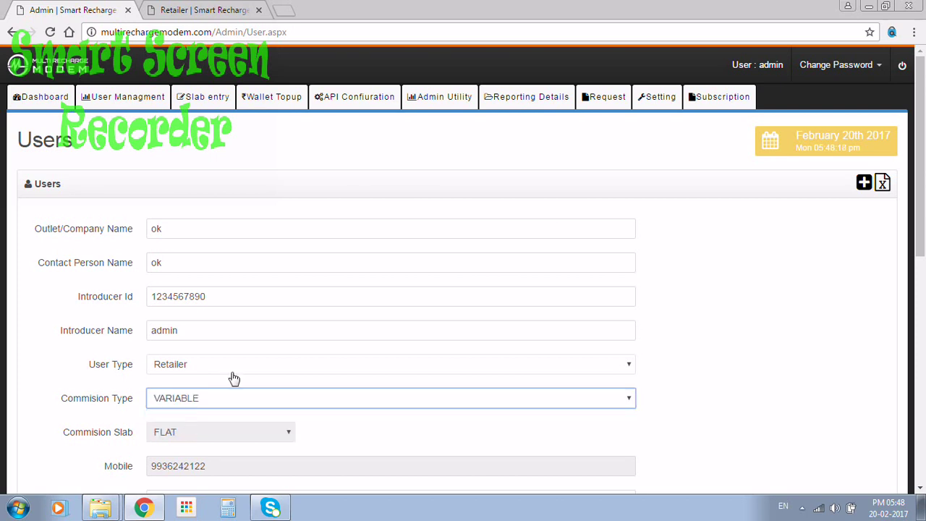
pyautogui.moveTo(921, 170); pyautogui.dragTo(921, 219)
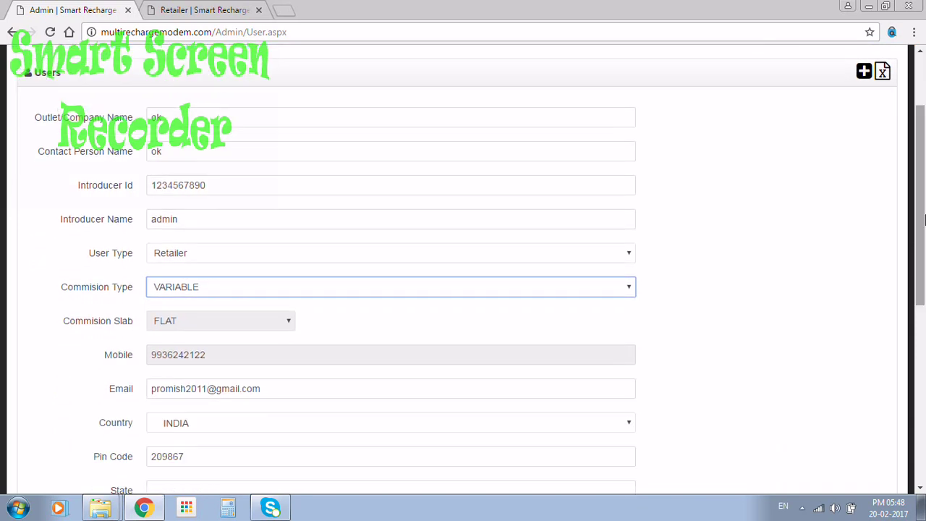
pyautogui.click(326, 219)
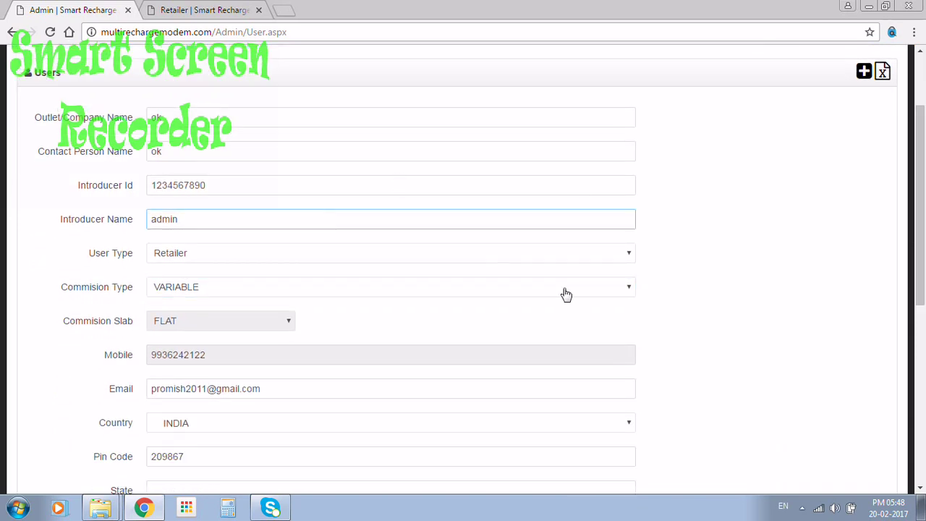
pyautogui.click(388, 258)
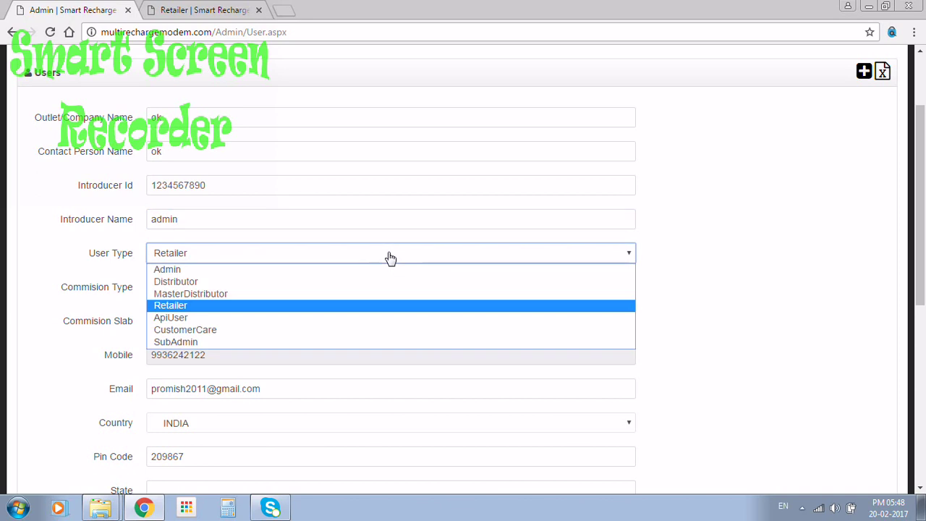
pyautogui.click(374, 241)
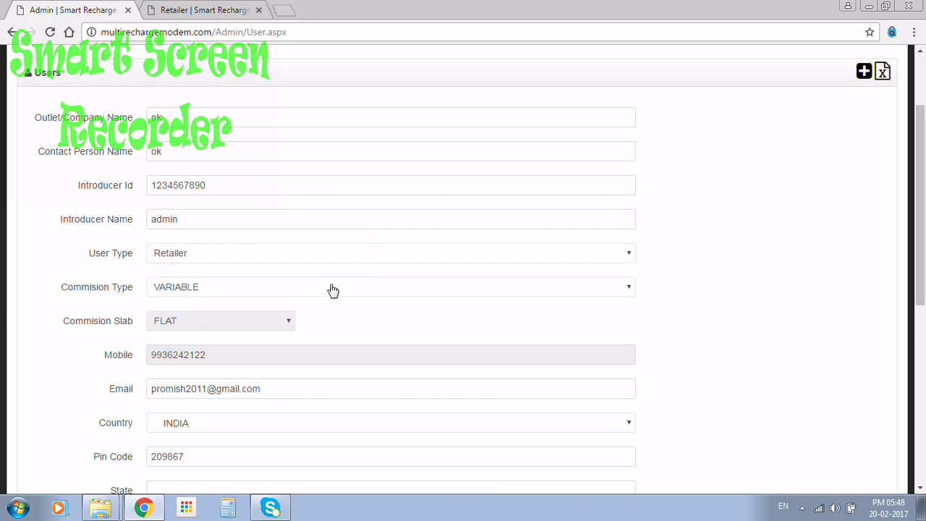
pyautogui.click(333, 290)
pyautogui.click(332, 292)
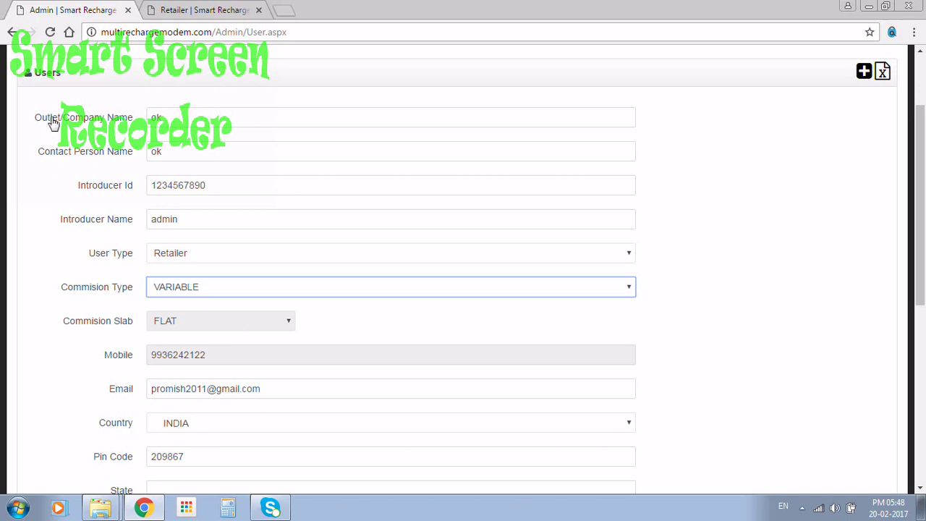
pyautogui.scroll(3, 57, 108)
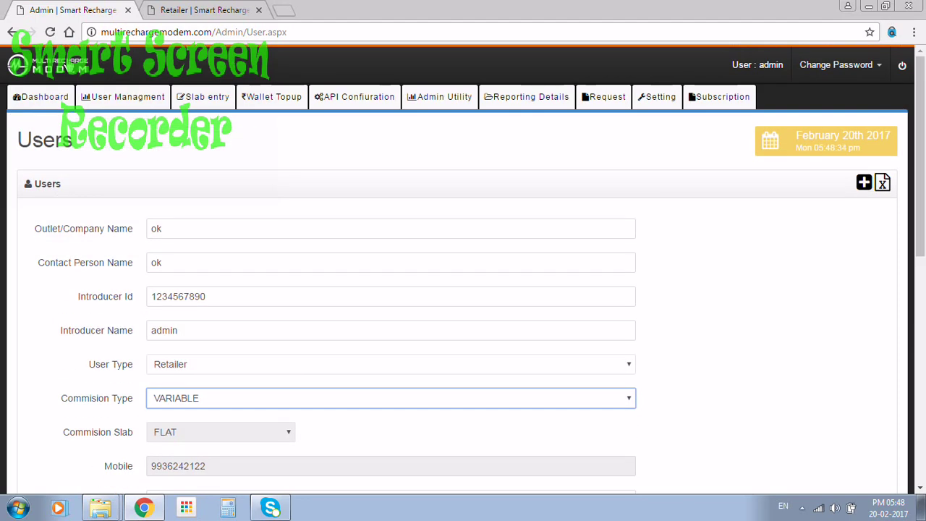
pyautogui.click(58, 95)
# Step: Open API Confiuration > Add Recharge Api and enter the pin password to unlock it
pyautogui.moveTo(210, 105)
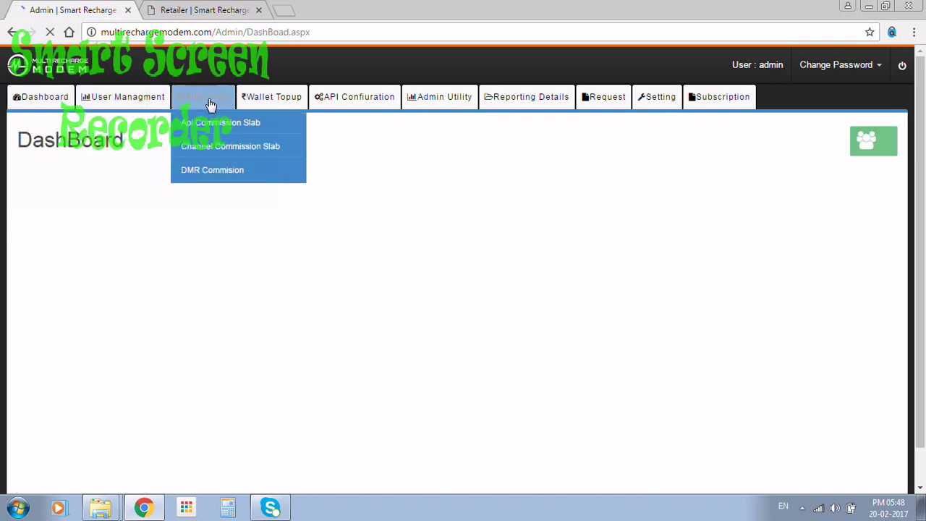
pyautogui.moveTo(353, 108)
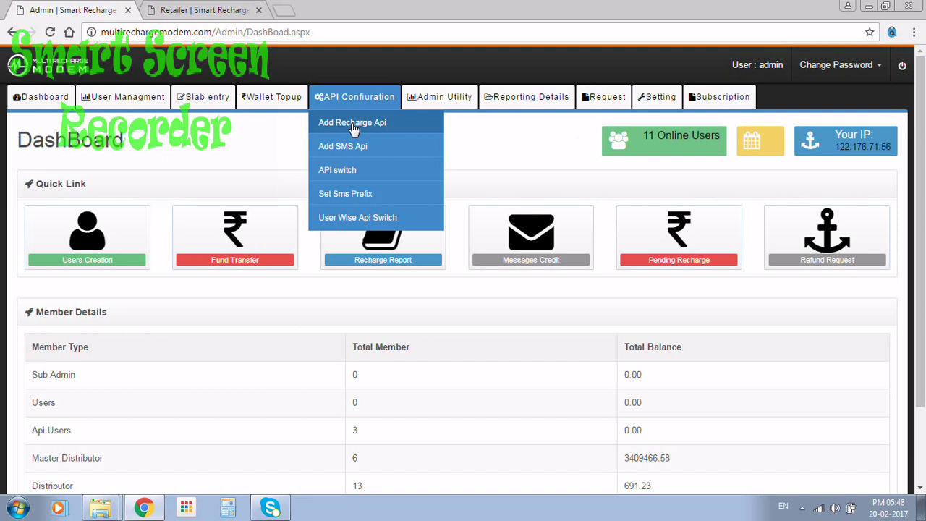
pyautogui.click(352, 124)
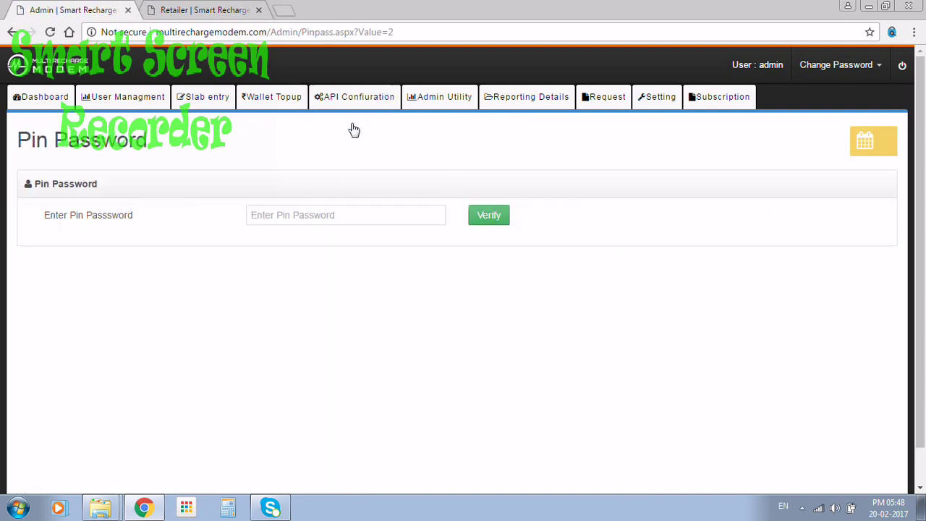
pyautogui.click(293, 224)
pyautogui.write('123')
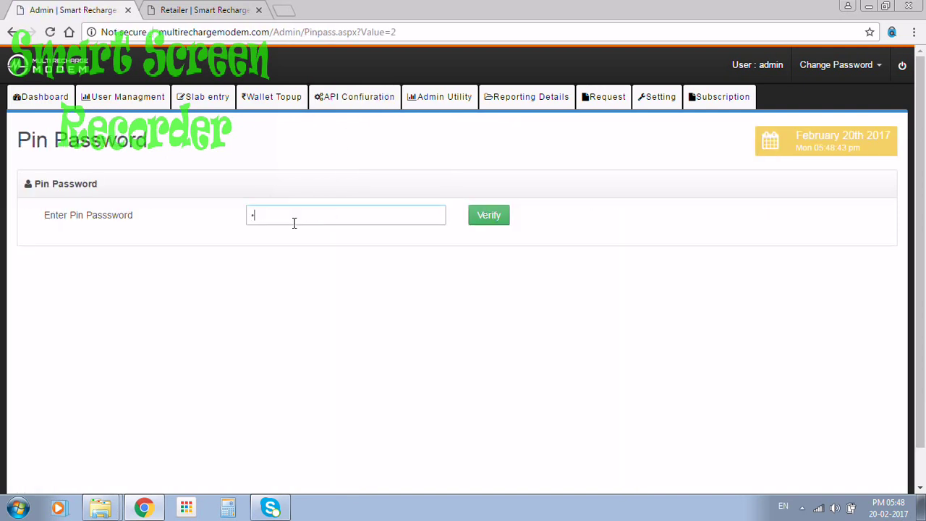
pyautogui.press('Return')
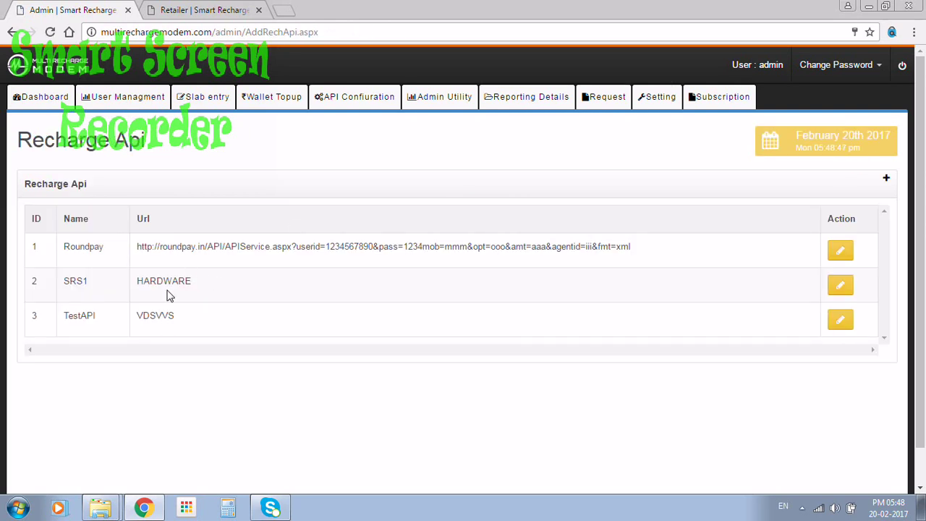
# Step: Look over the recharge API list, then open the per-operator Api Switch settings
pyautogui.moveTo(85, 281); pyautogui.dragTo(51, 279)
pyautogui.click(121, 299)
pyautogui.click(382, 96)
pyautogui.click(366, 168)
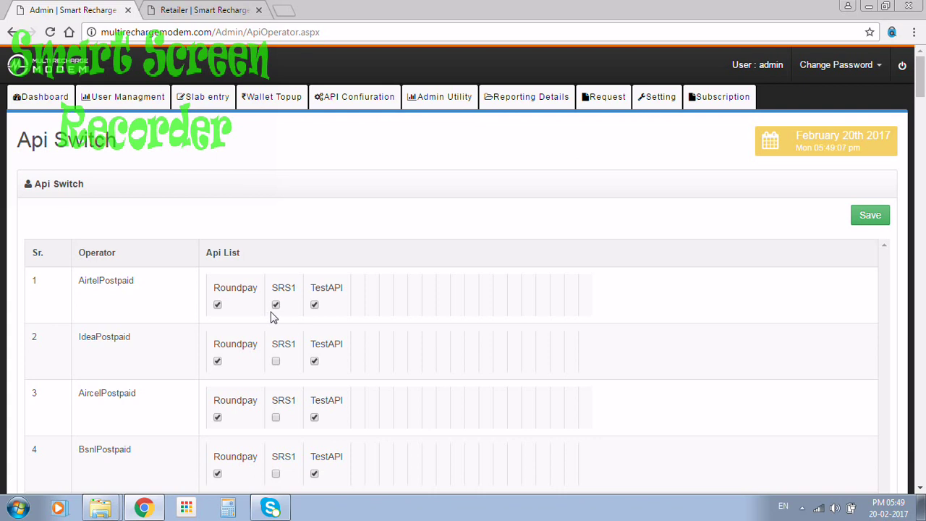
# Step: Open Set Sms Prefix and select the word WebRechrage, then go to User Wise Api Switch
pyautogui.moveTo(348, 96)
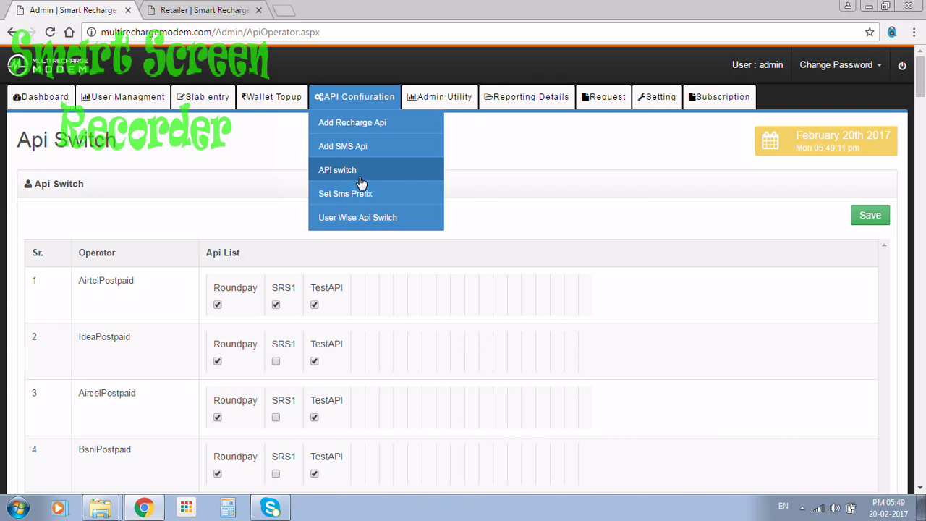
pyautogui.click(369, 199)
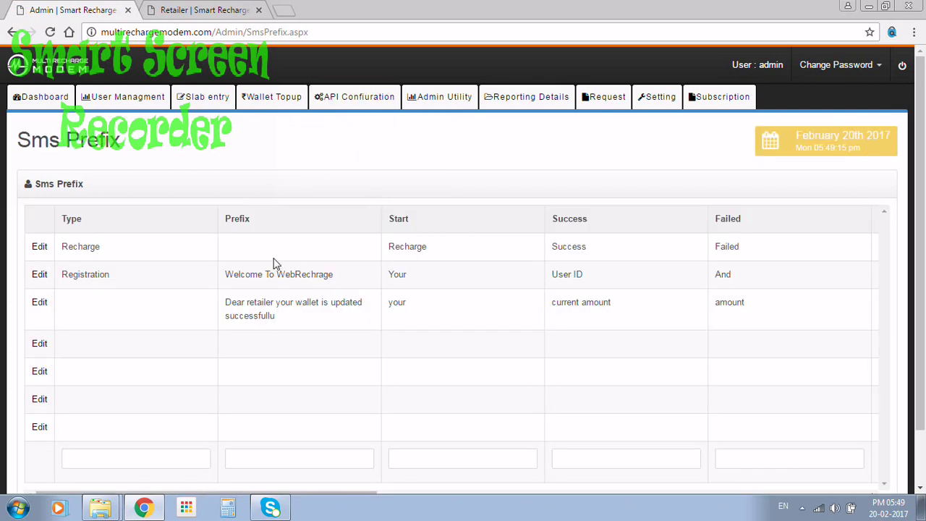
pyautogui.doubleClick(282, 277)
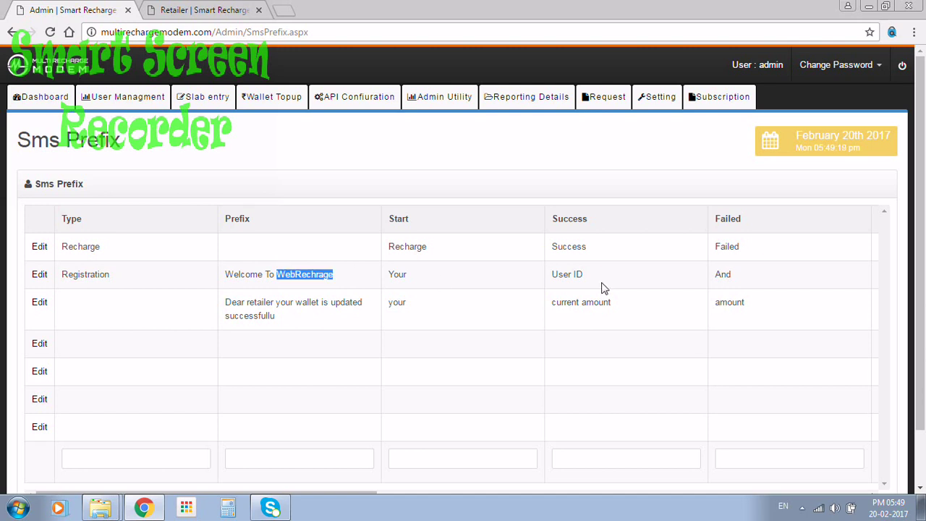
pyautogui.click(367, 105)
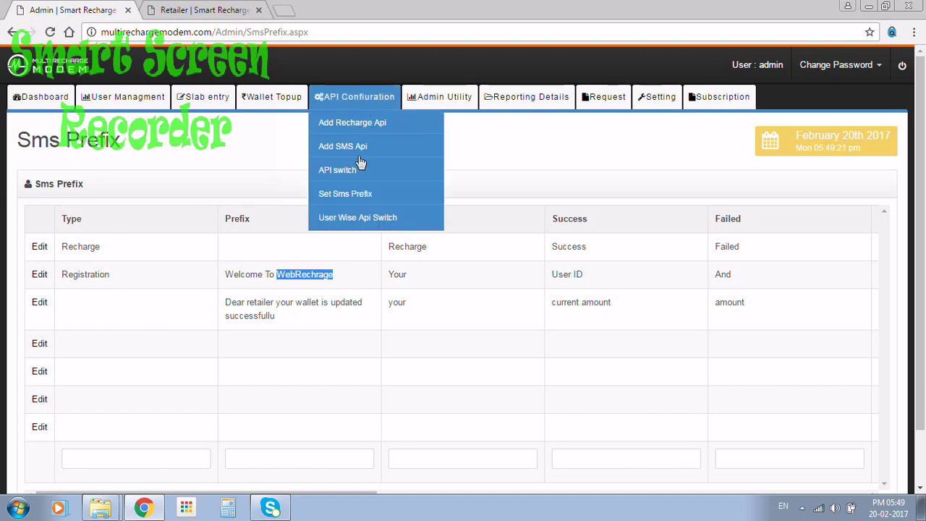
pyautogui.click(369, 219)
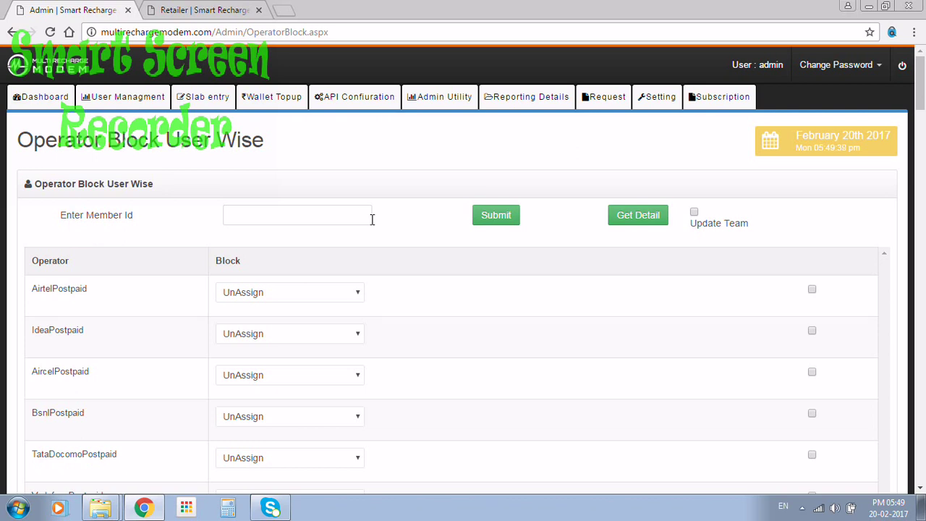
# Step: View the Admin Ledger under Admin Utility, then open the User Ledger report
pyautogui.click(439, 102)
pyautogui.click(439, 123)
pyautogui.click(448, 122)
pyautogui.moveTo(438, 100)
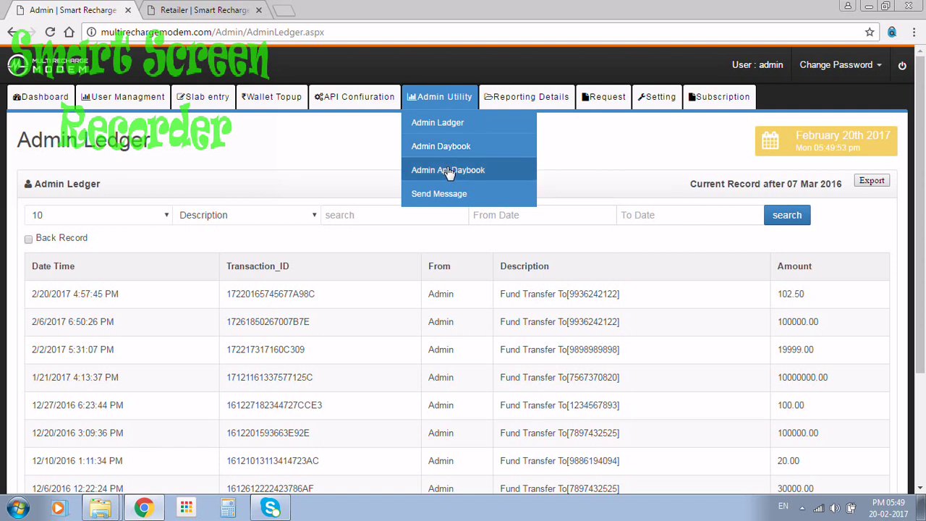
pyautogui.click(525, 97)
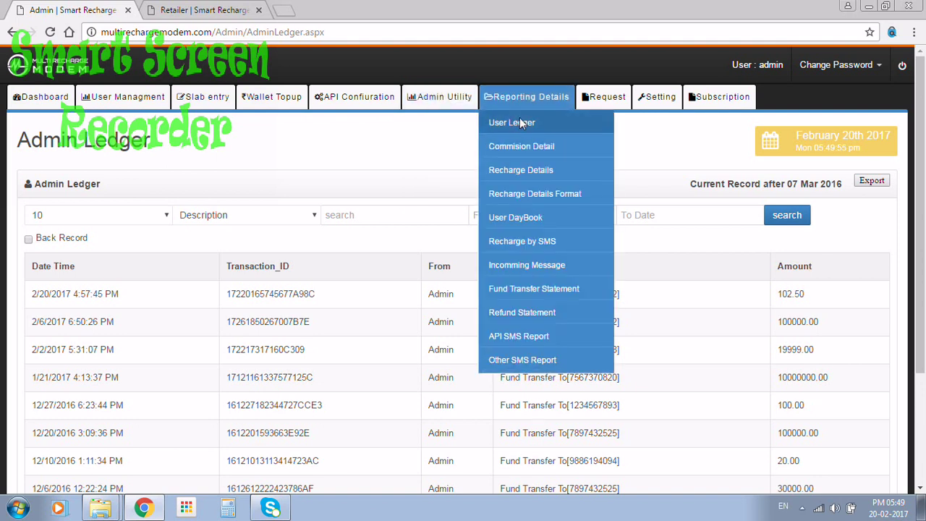
pyautogui.click(519, 118)
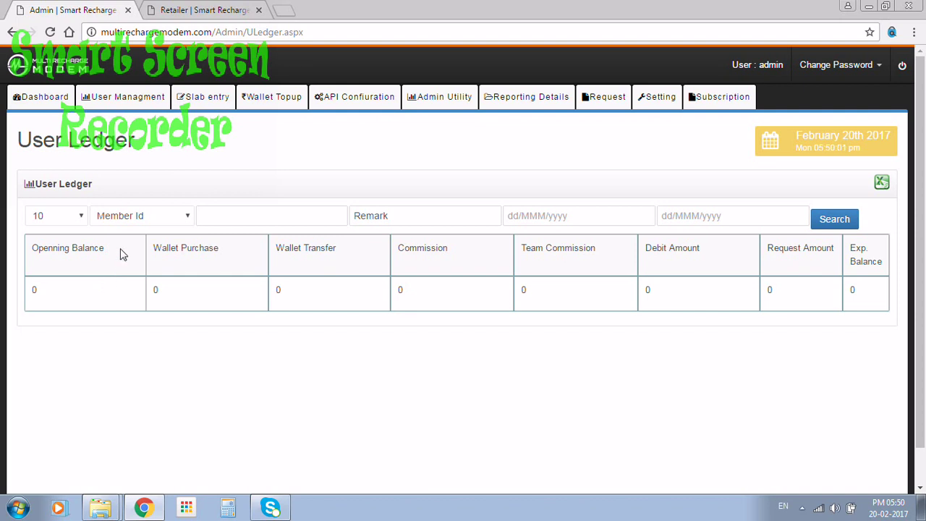
# Step: Check the User Ledger's Member Id filter and start-date calendar without changing anything
pyautogui.click(134, 221)
pyautogui.click(136, 230)
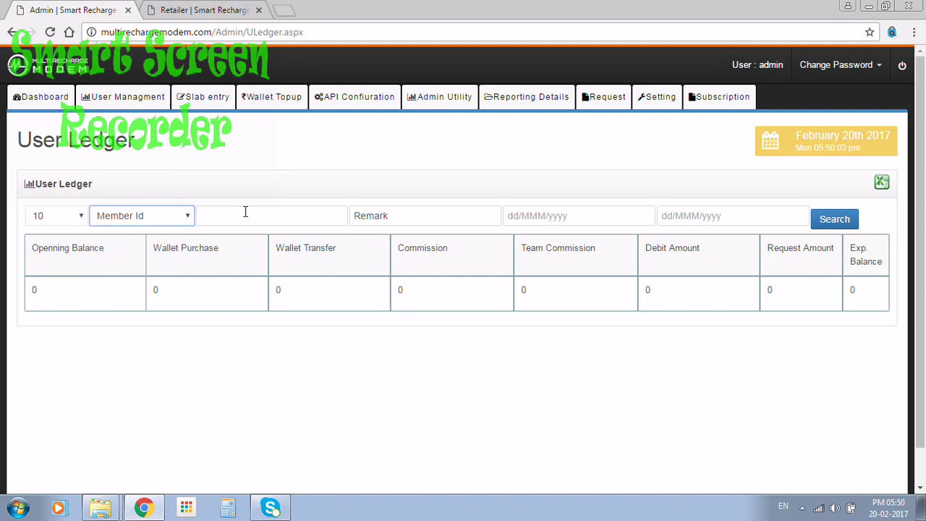
pyautogui.click(553, 218)
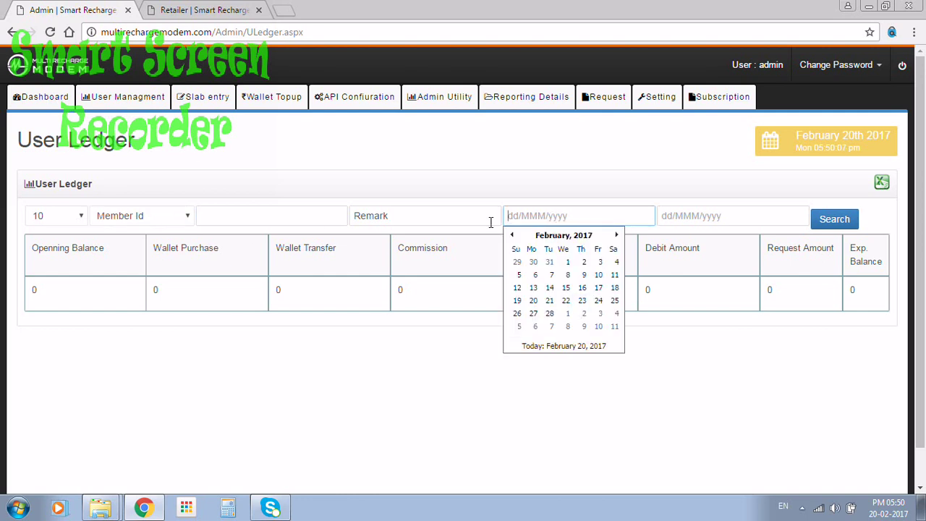
pyautogui.click(582, 188)
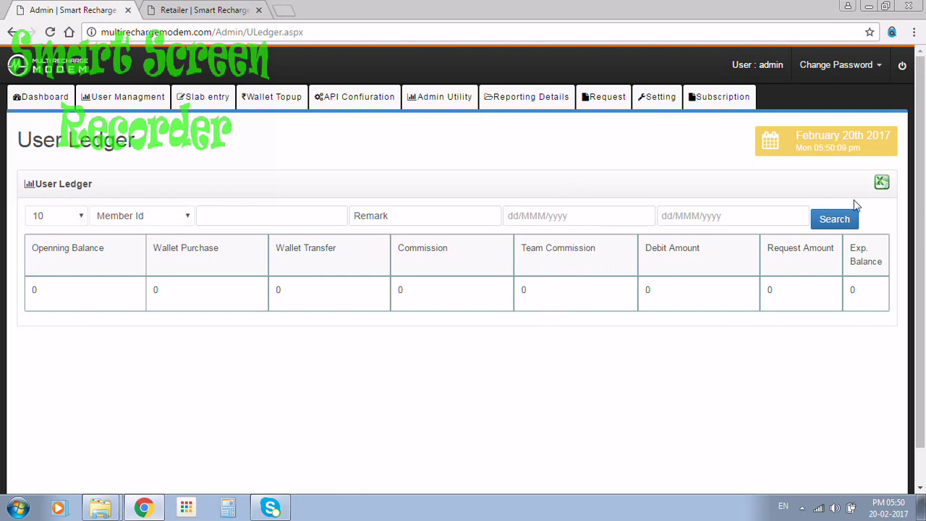
# Step: Open the Commission Detail report and bring up its date picker
pyautogui.moveTo(529, 120)
pyautogui.click(559, 151)
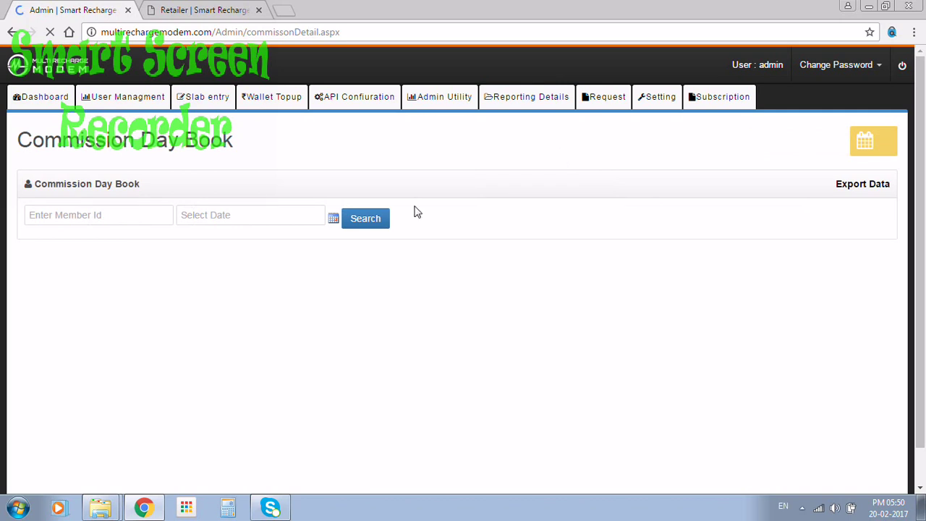
pyautogui.click(334, 219)
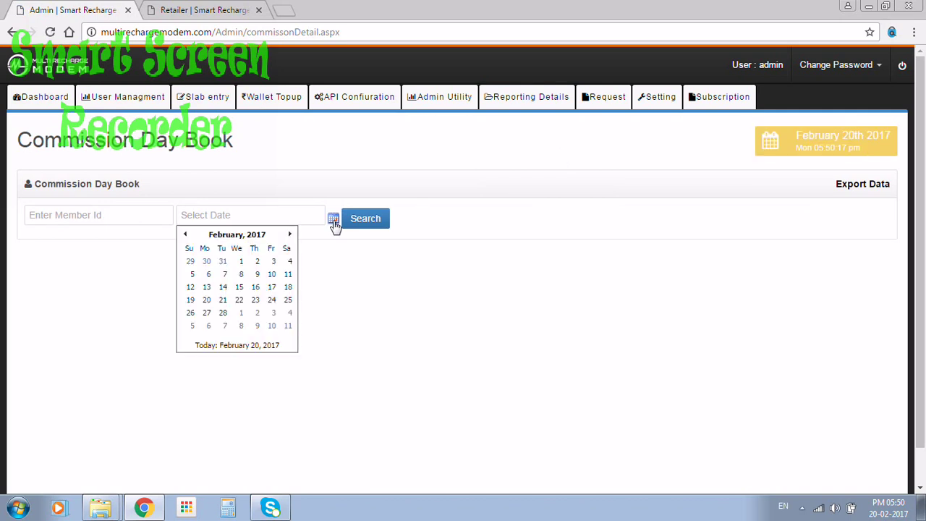
# Step: View the Recharge Details transaction list, then open Other SMS Report from Reporting Details
pyautogui.moveTo(533, 102)
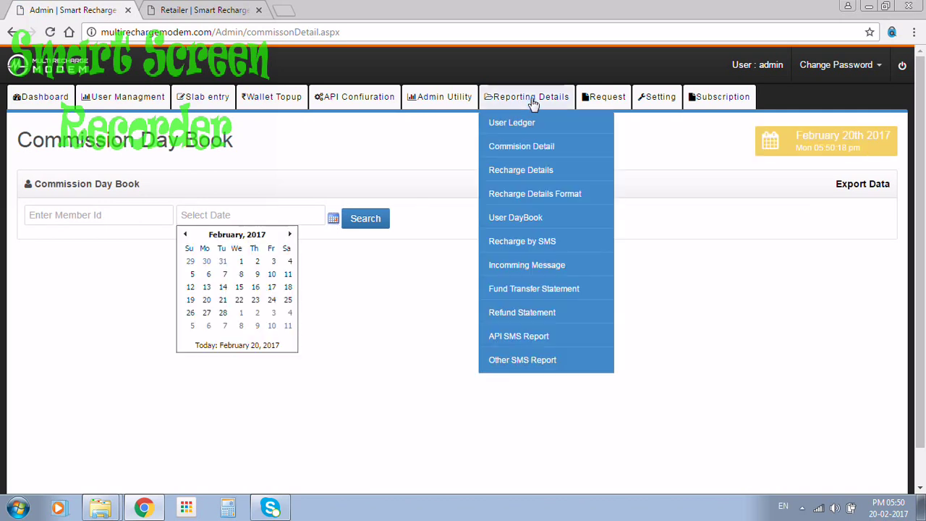
pyautogui.click(562, 169)
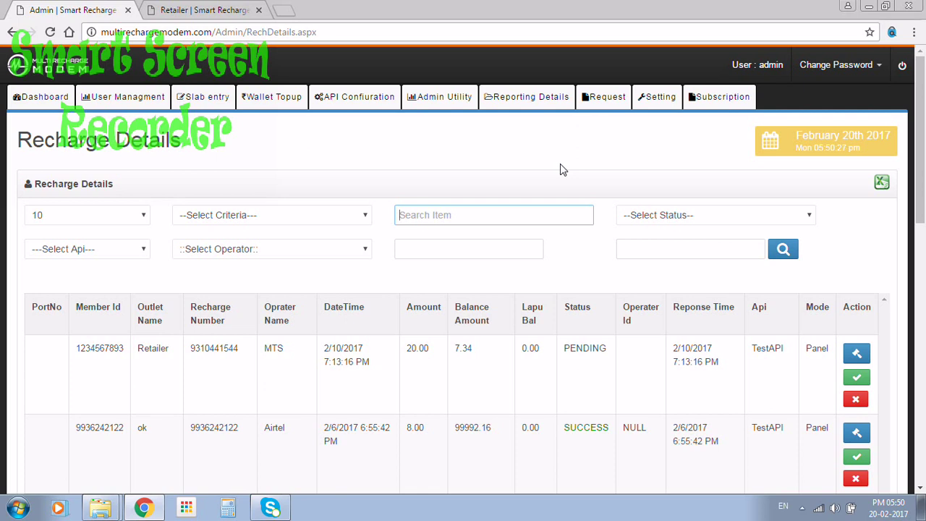
pyautogui.click(569, 108)
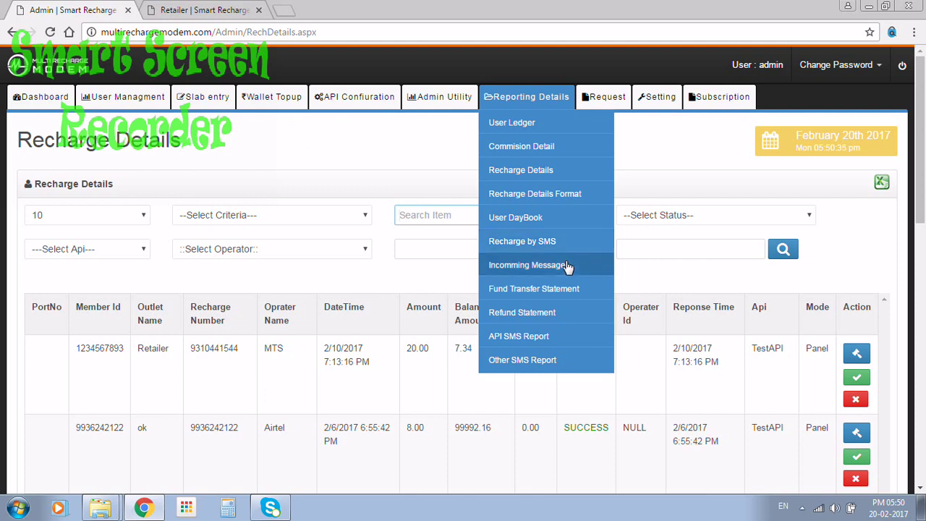
pyautogui.click(535, 356)
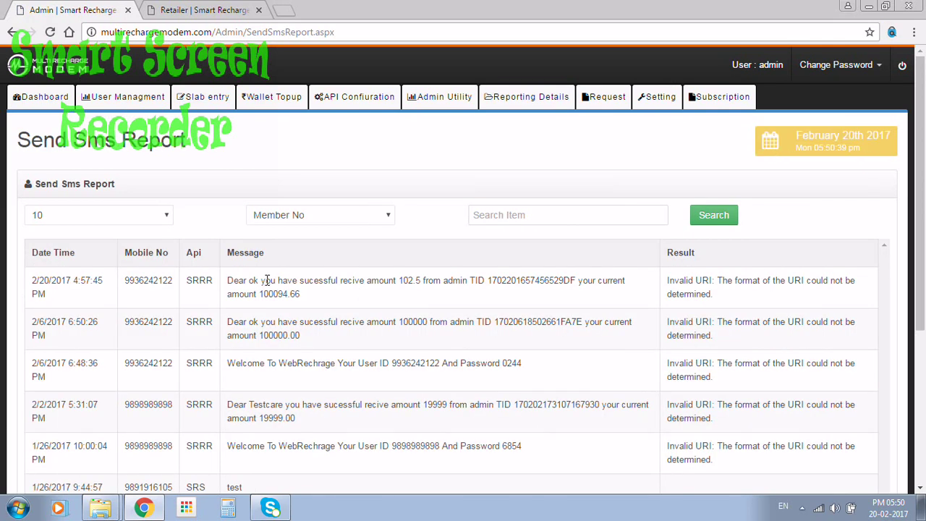
# Step: Select the first sent message's text, view System Setting, then go back to the Dashboard
pyautogui.tripleClick(267, 280)
pyautogui.moveTo(659, 100)
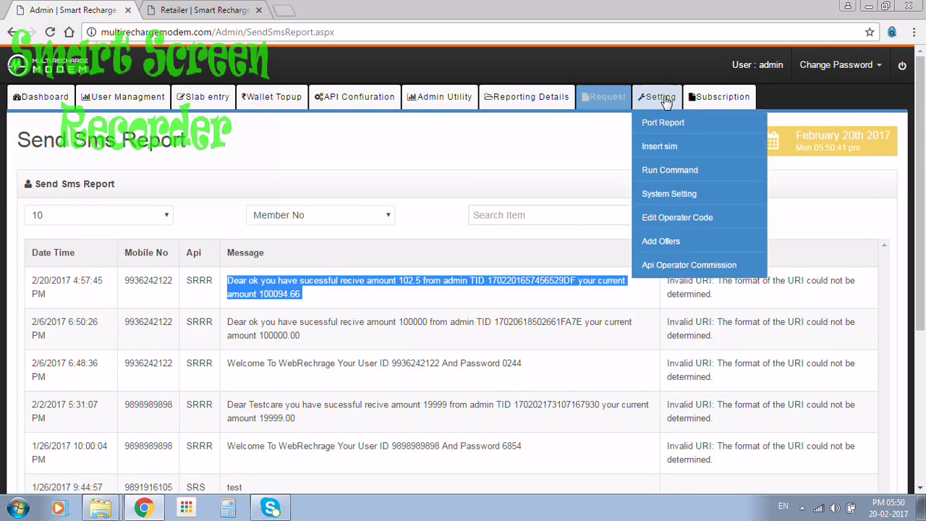
pyautogui.click(679, 193)
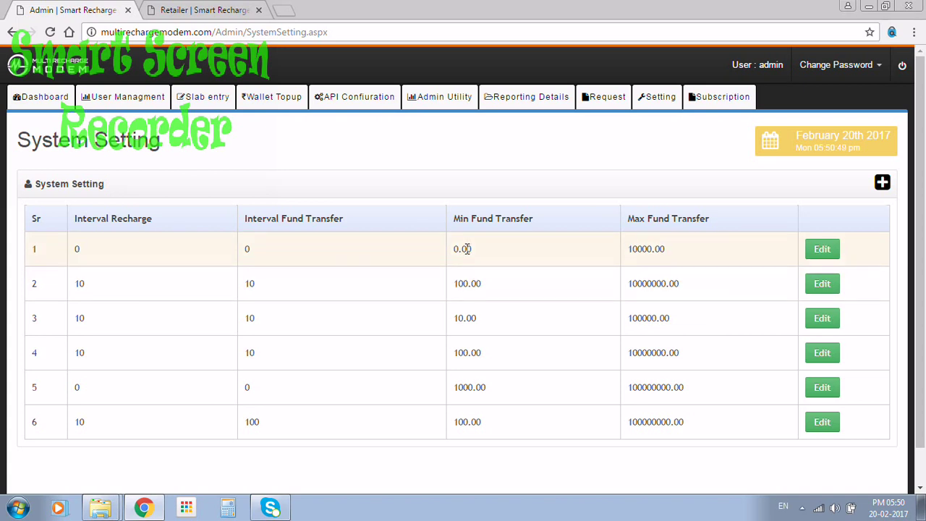
pyautogui.click(661, 96)
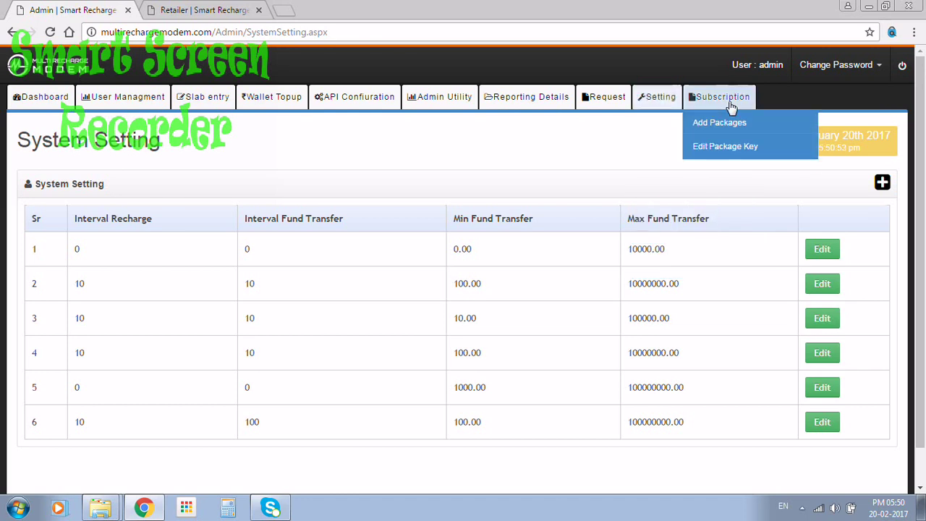
pyautogui.click(53, 100)
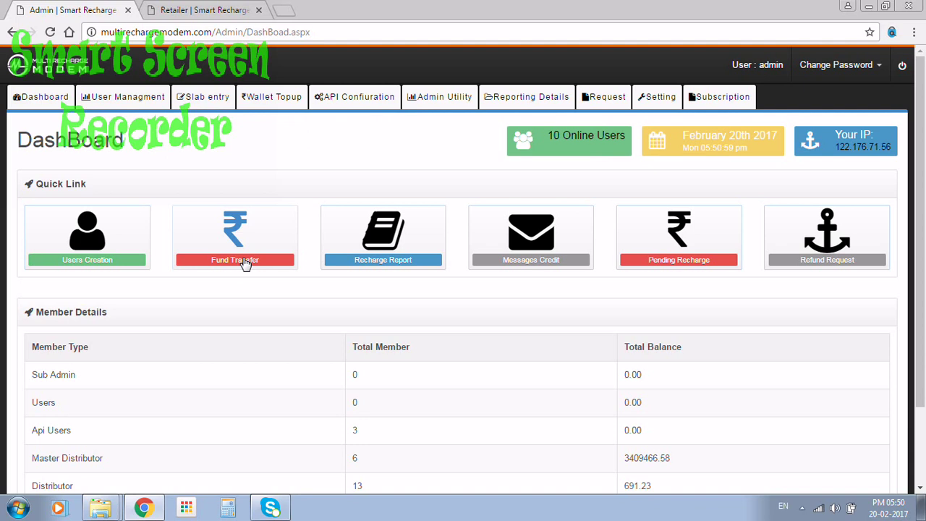
# Step: In the retailer panel, fill the prepaid recharge form with a mobile number and amount 10, checking BSNL plans
pyautogui.click(181, 15)
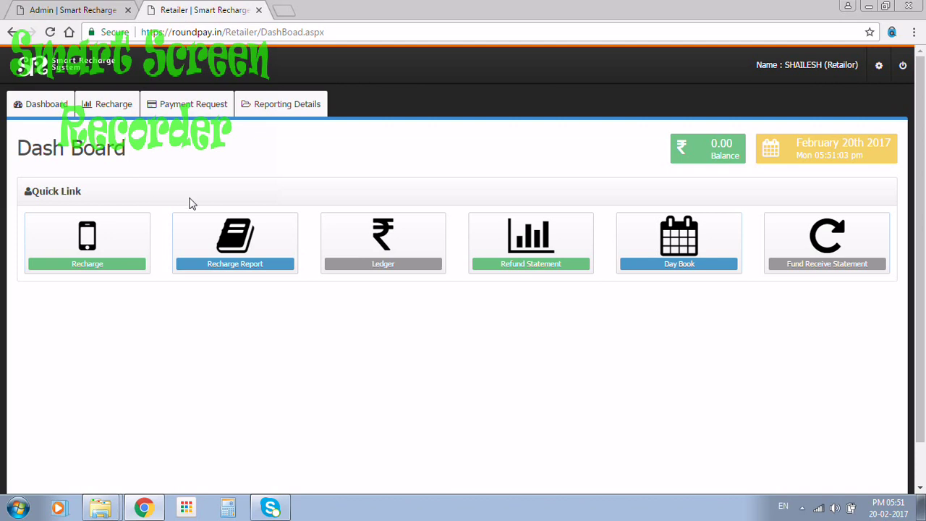
pyautogui.click(49, 110)
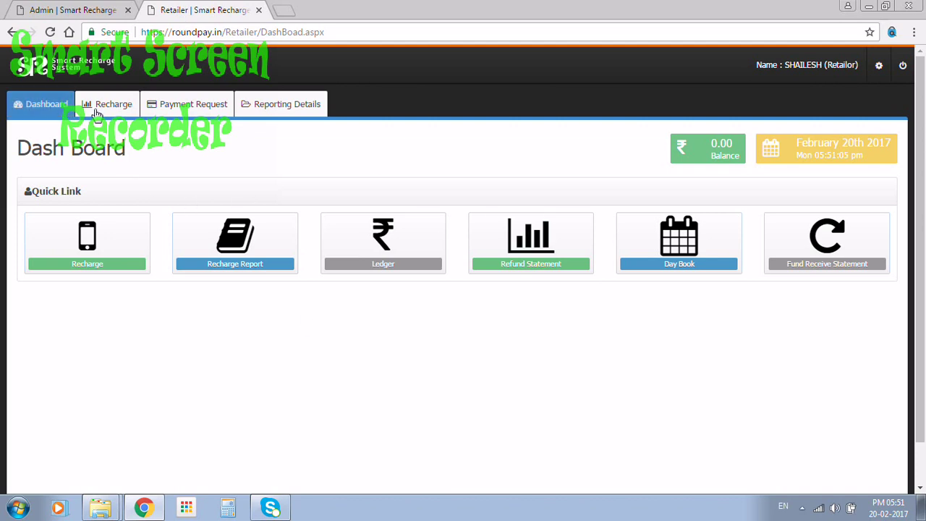
pyautogui.click(90, 263)
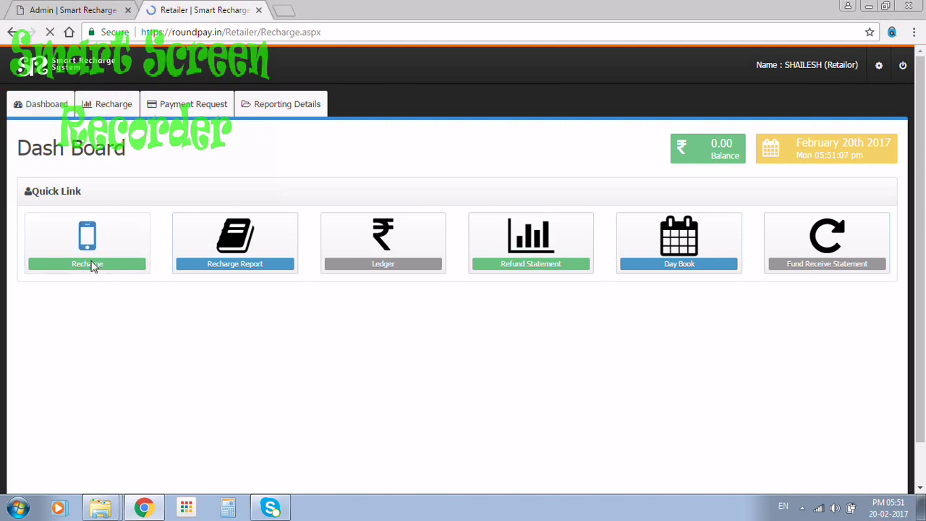
pyautogui.click(179, 266)
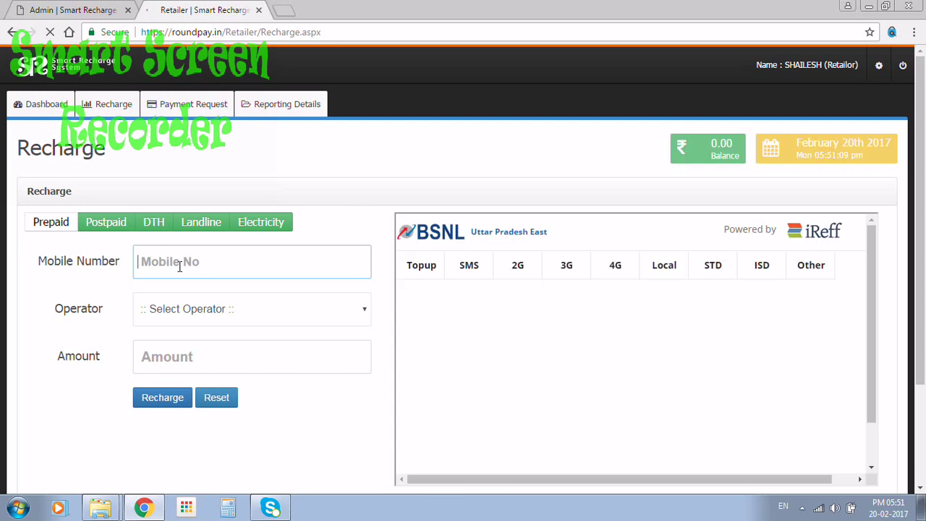
pyautogui.write('9450')
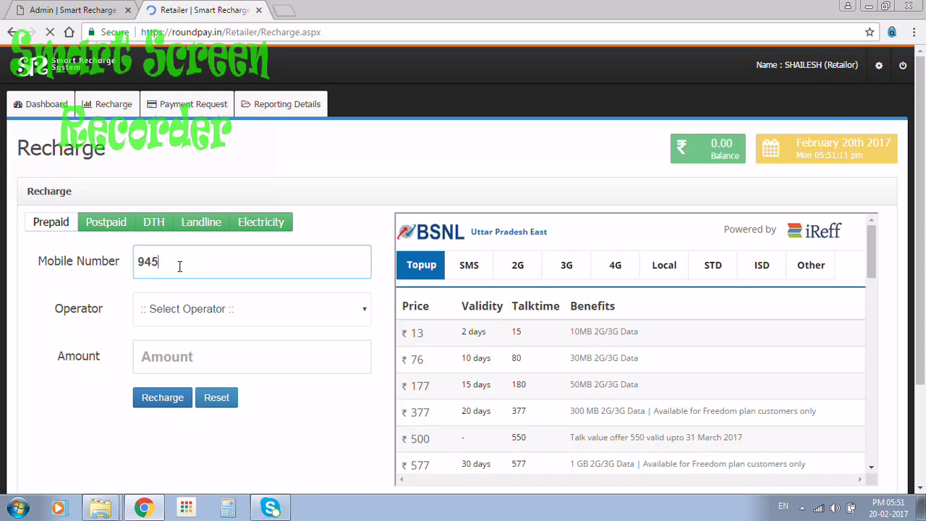
pyautogui.click(208, 367)
pyautogui.write('10')
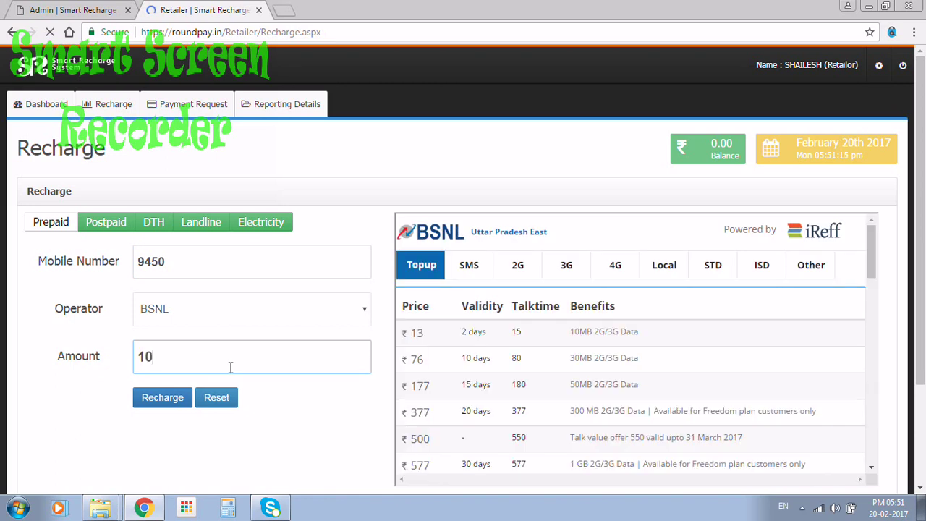
pyautogui.click(470, 266)
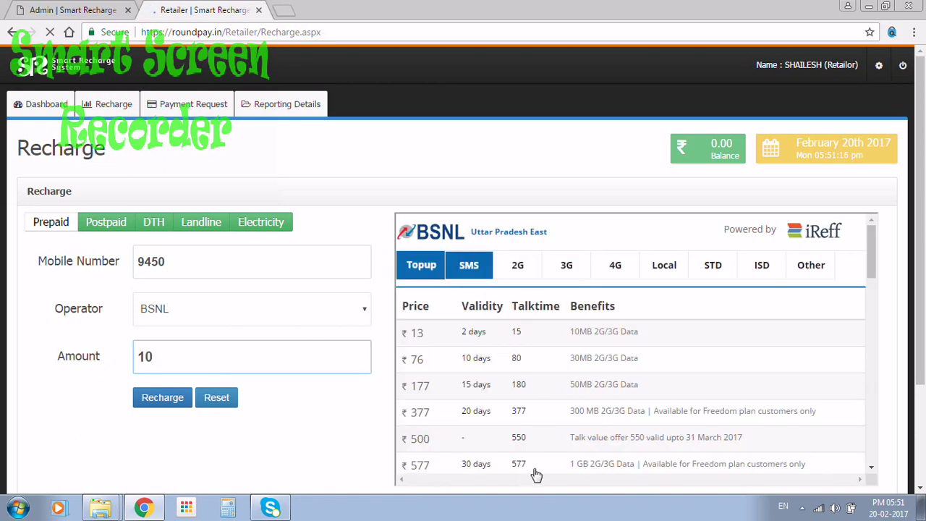
pyautogui.click(333, 356)
# Step: Look at the Postpaid and DTH recharge forms, then open the Recharge Report
pyautogui.click(104, 229)
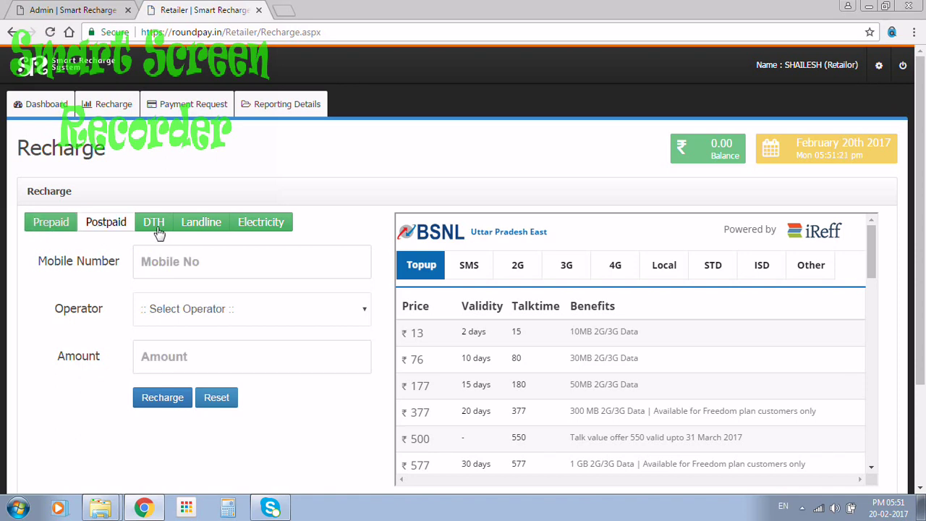
pyautogui.click(159, 230)
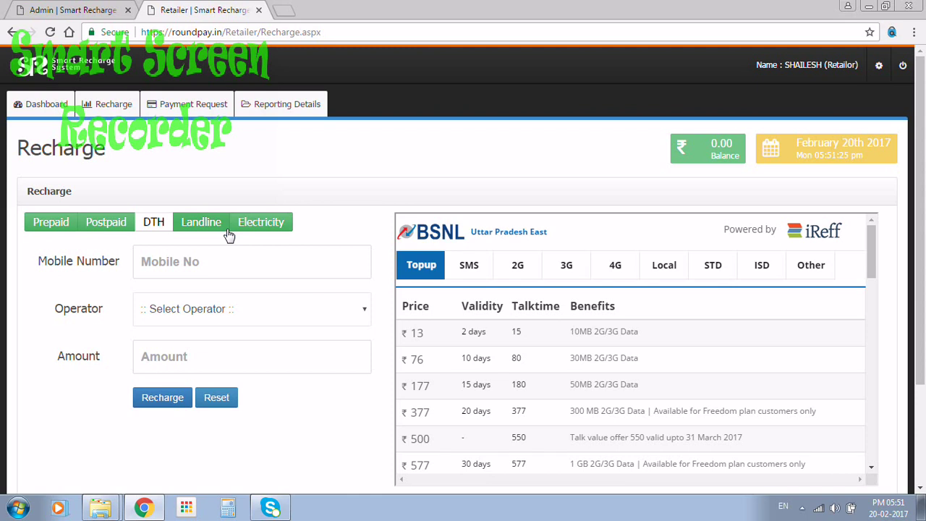
pyautogui.click(41, 104)
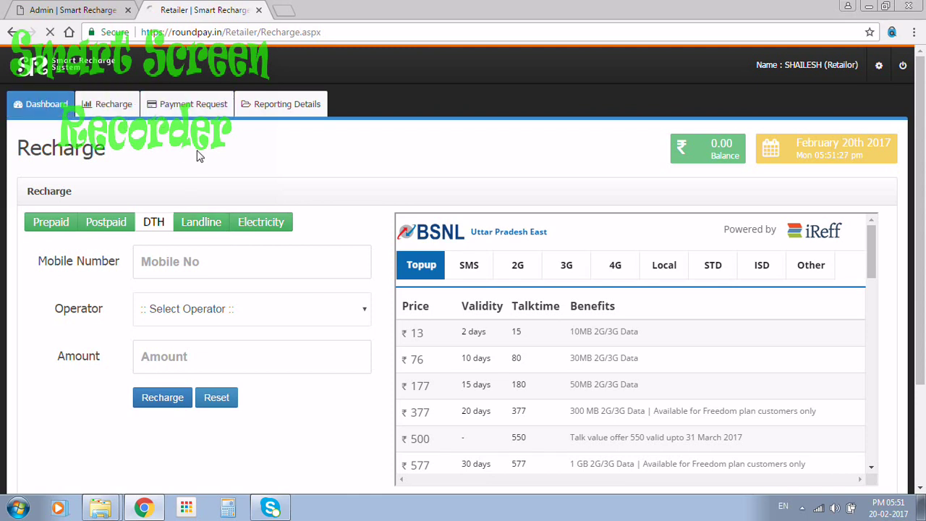
pyautogui.click(262, 250)
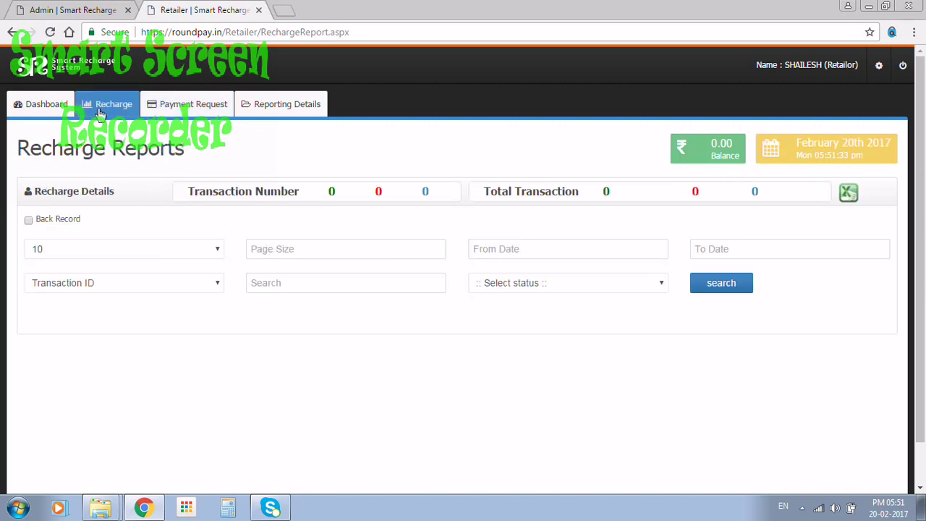
# Step: View the empty Refund Statement from the dashboard, then open the Payment Request form
pyautogui.click(53, 108)
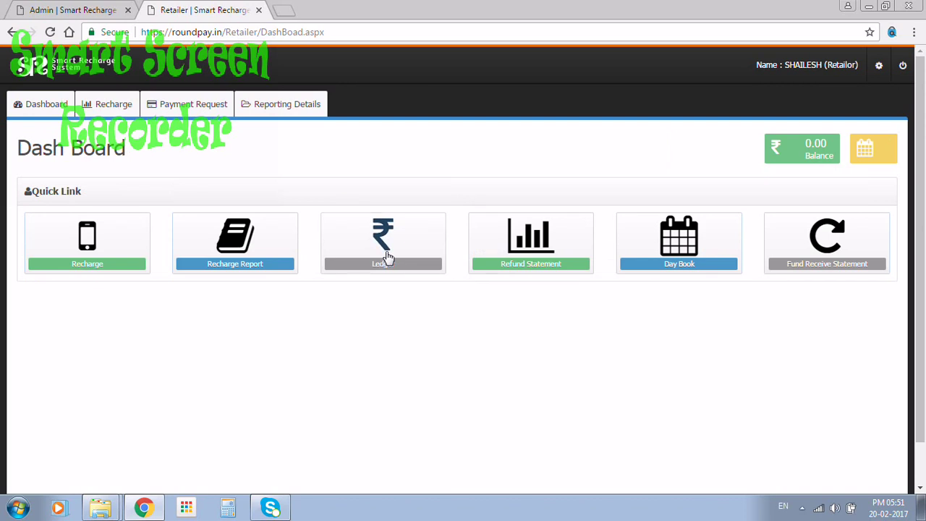
pyautogui.click(479, 256)
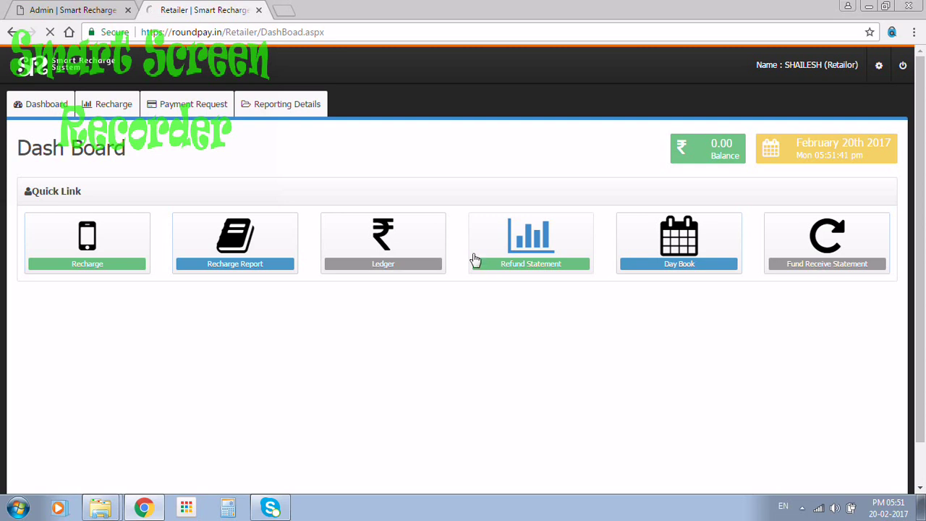
pyautogui.click(52, 115)
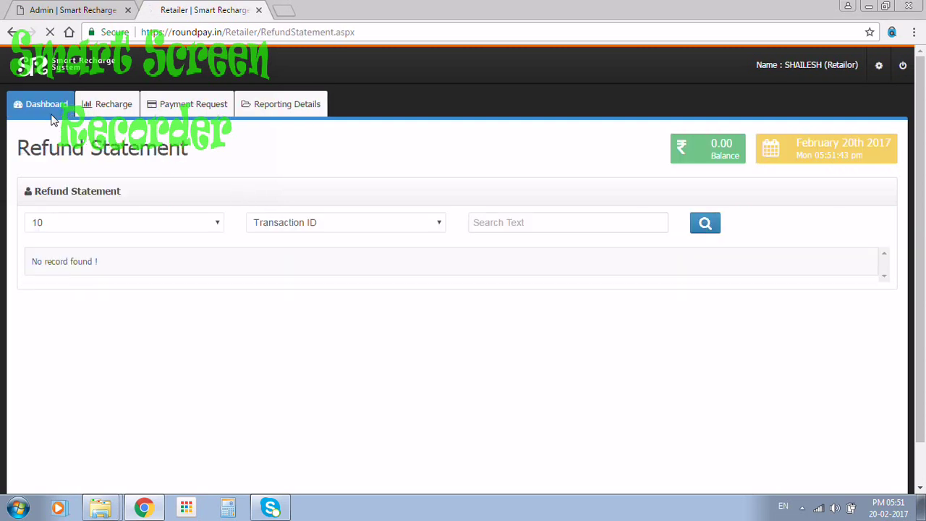
pyautogui.click(174, 114)
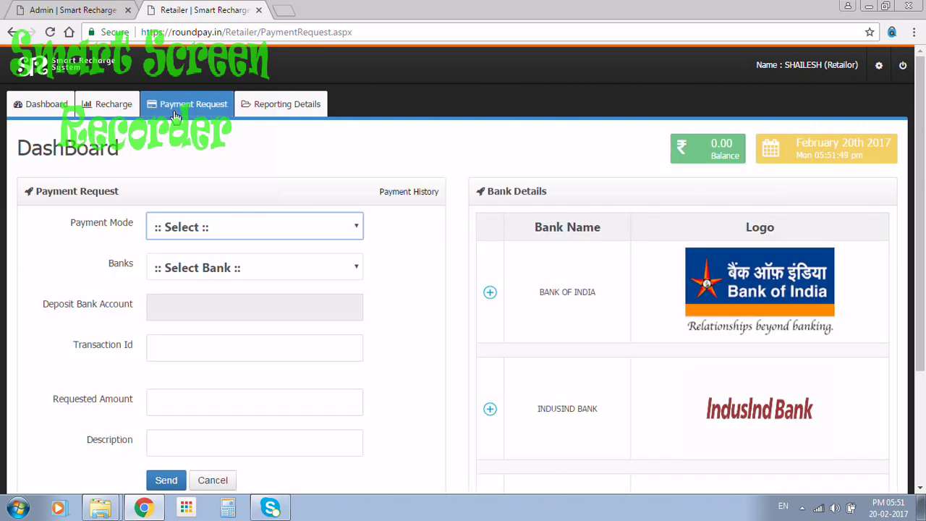
# Step: Inspect the Payment Mode and Banks lists unchanged, then click into Transaction Id and Requested Amount
pyautogui.click(206, 229)
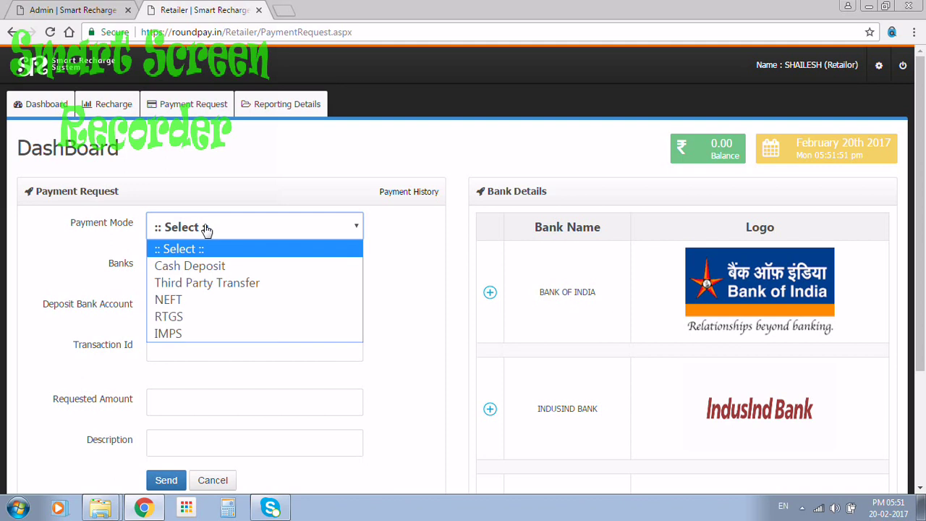
pyautogui.click(92, 267)
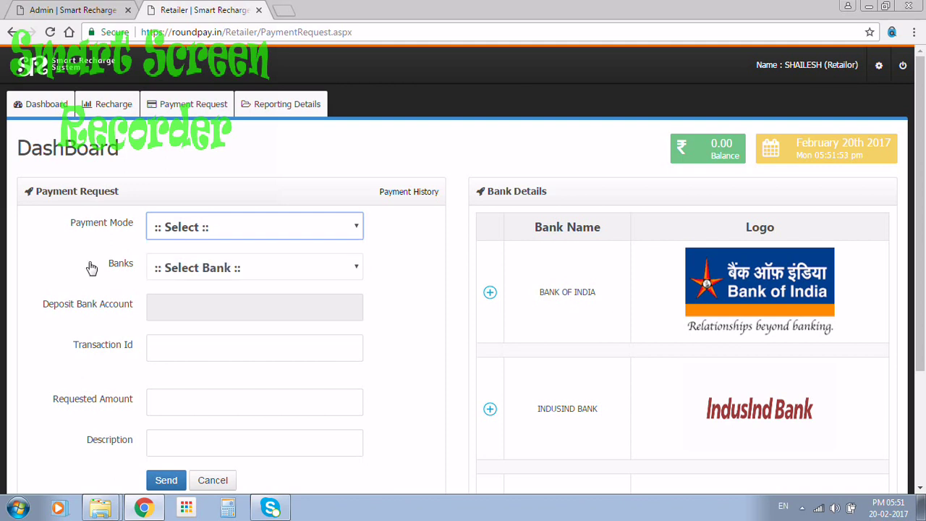
pyautogui.click(187, 267)
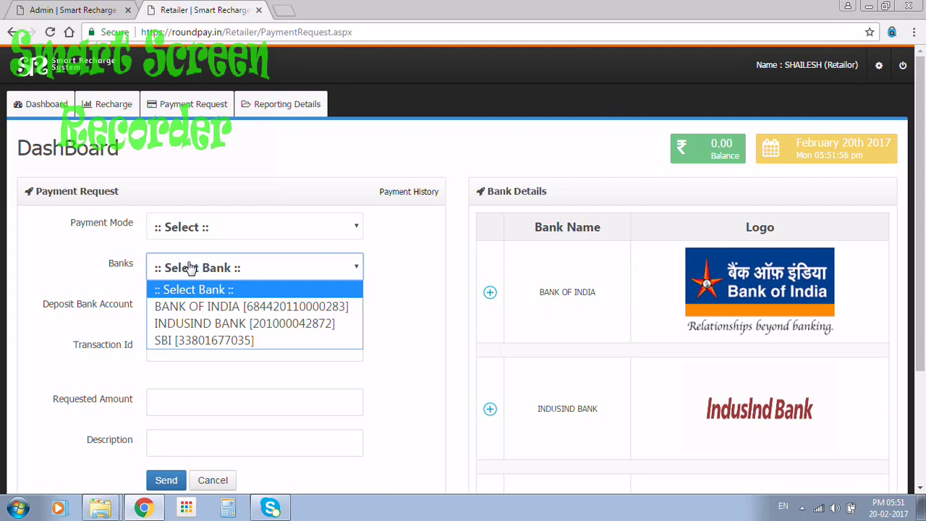
pyautogui.click(74, 286)
pyautogui.click(176, 352)
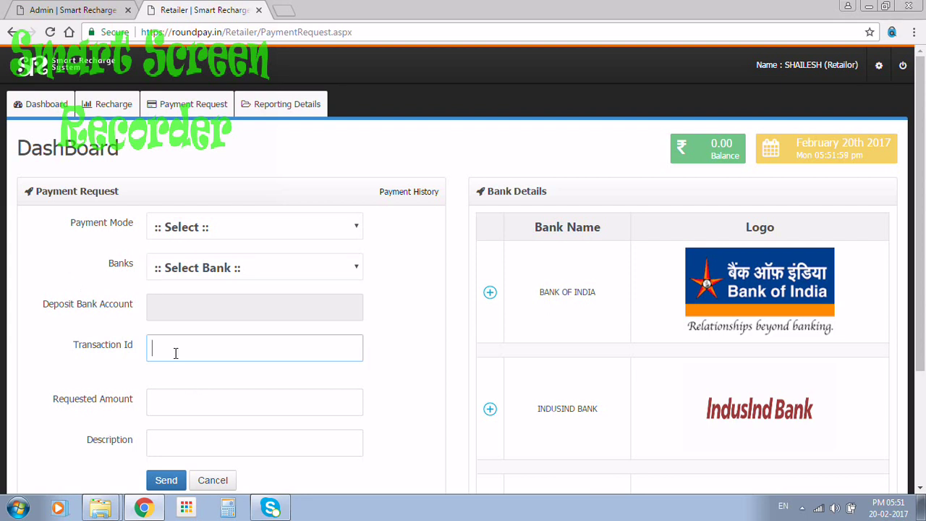
pyautogui.click(178, 398)
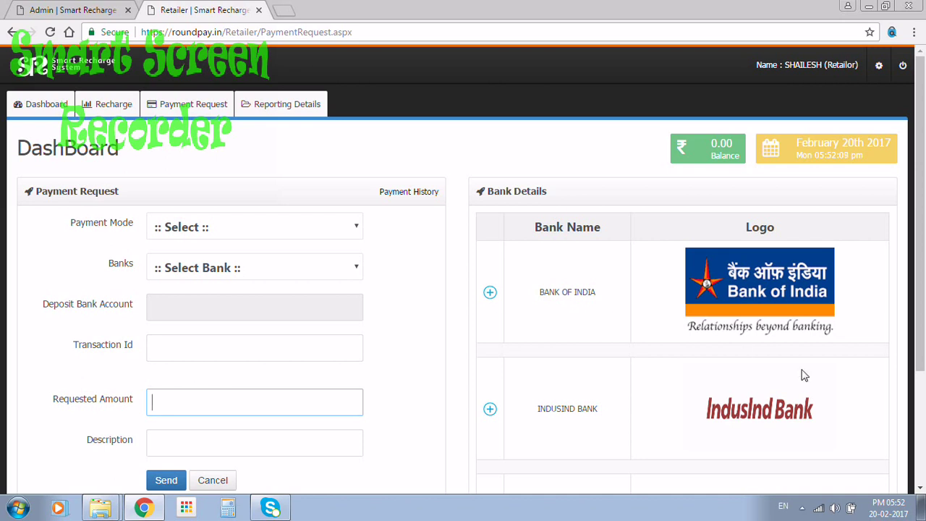
# Step: Scroll over the payment request form and return to the retailer dashboard
pyautogui.scroll(-3, 923, 324)
pyautogui.scroll(3, 923, 324)
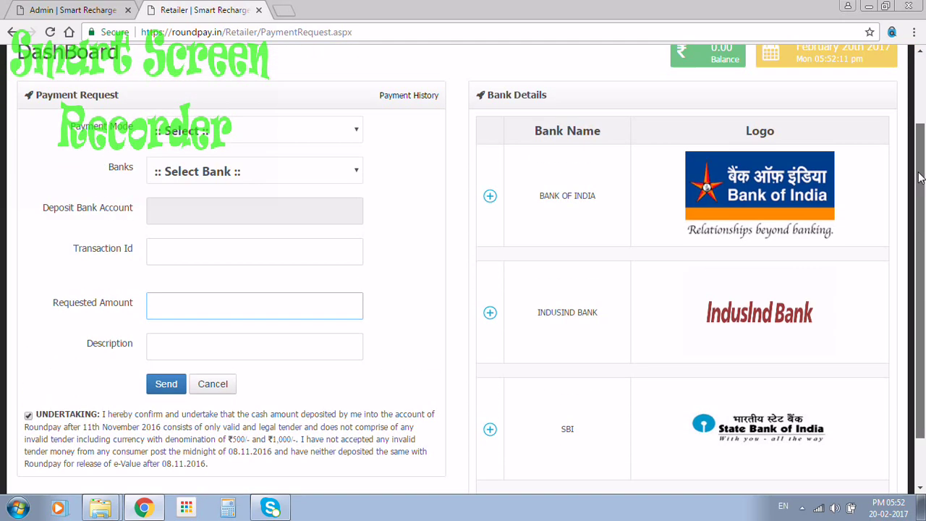
pyautogui.click(44, 109)
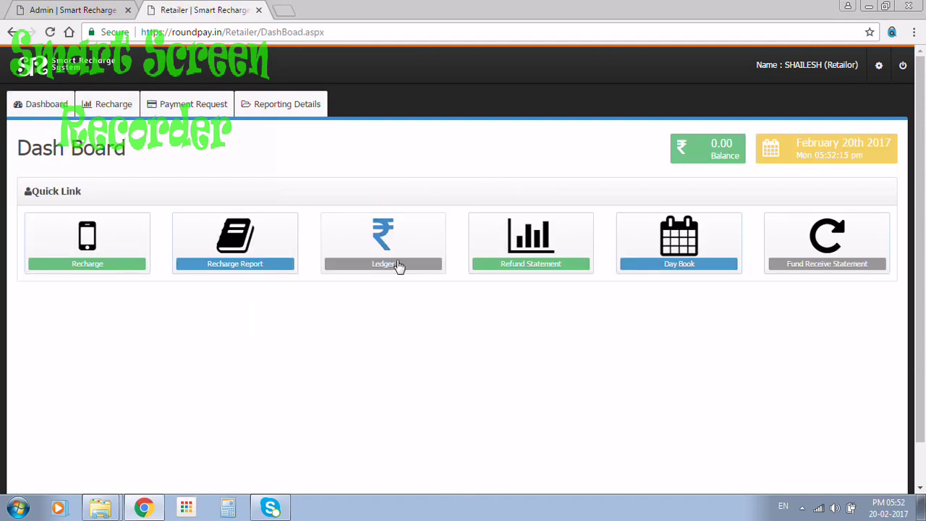
# Step: In a new tab, go to google.co.in and search for 'play store'
pyautogui.click(283, 10)
pyautogui.write('pla')
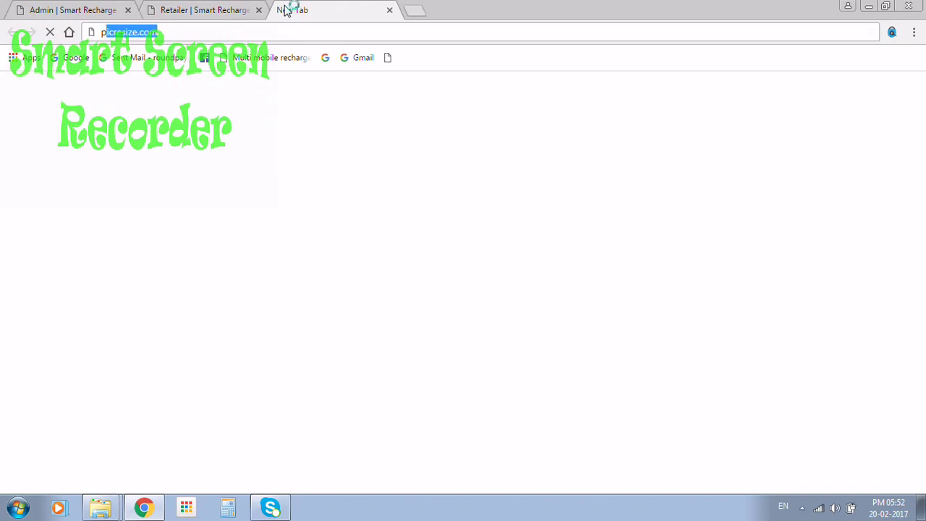
pyautogui.write('y')
pyautogui.hotkey('ctrl', 'a')
pyautogui.write('goo')
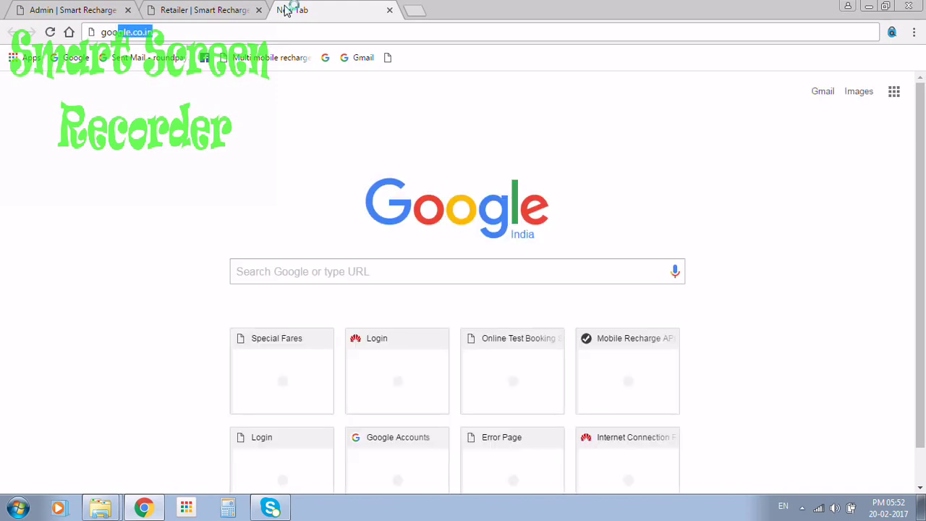
pyautogui.press('Return')
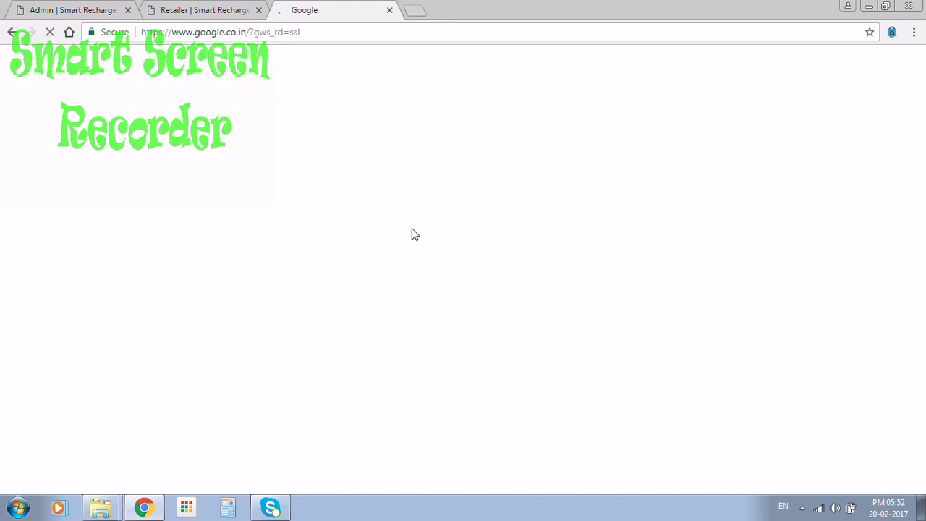
pyautogui.write('play')
pyautogui.press('Down')
pyautogui.press('Return')
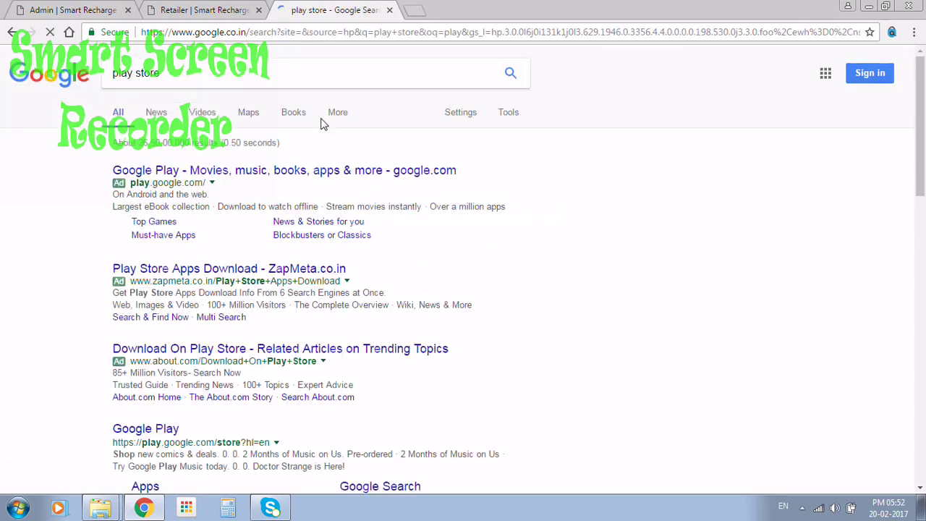
# Step: Open the Google Play result and search the store for 'roundpay'
pyautogui.click(219, 173)
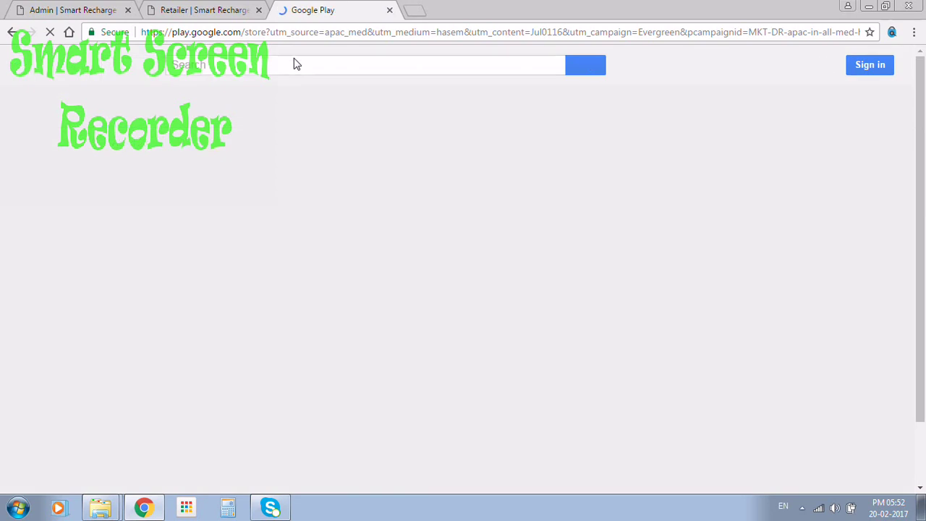
pyautogui.click(305, 66)
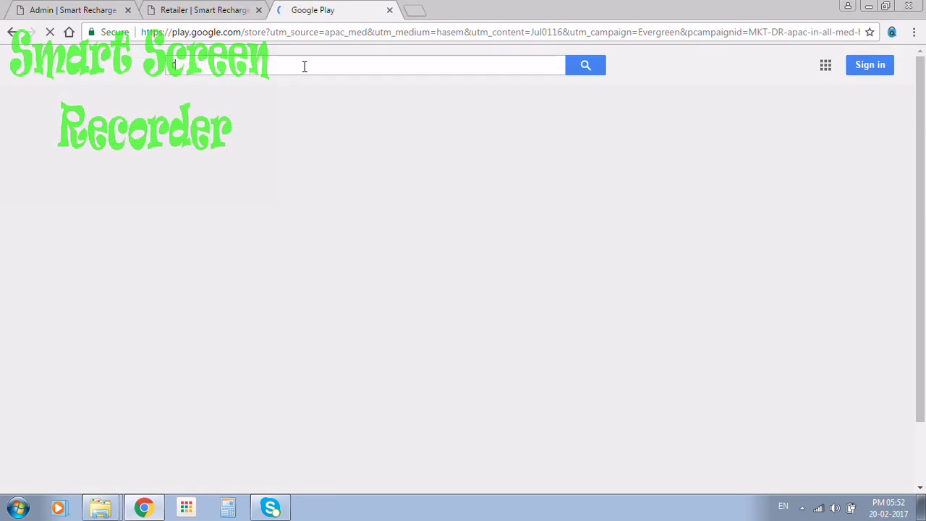
pyautogui.write('roundpay')
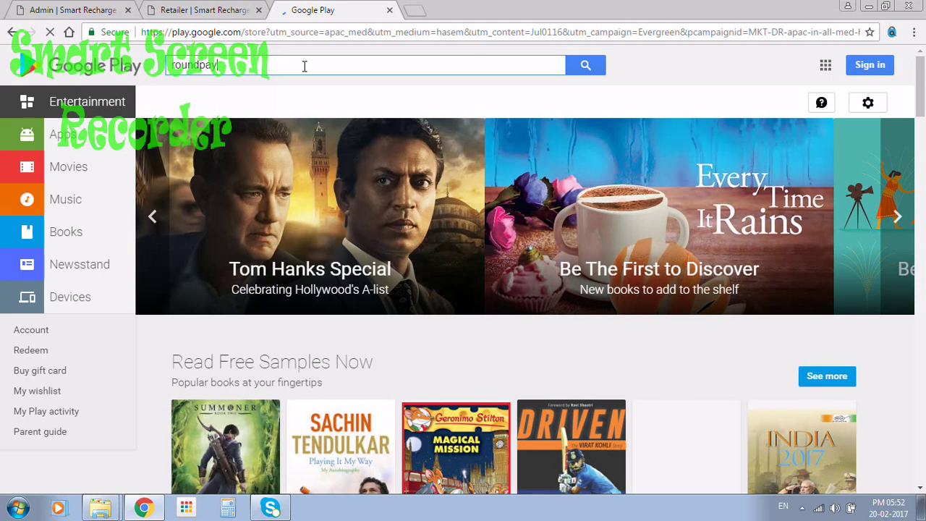
pyautogui.press('Return')
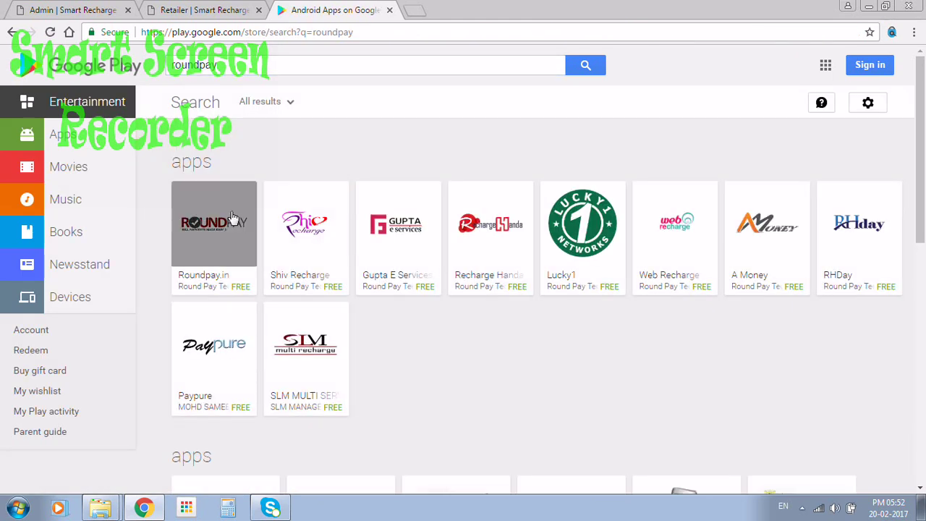
# Step: Open the Roundpay.in app page and scroll through its details to the screenshot gallery
pyautogui.click(232, 217)
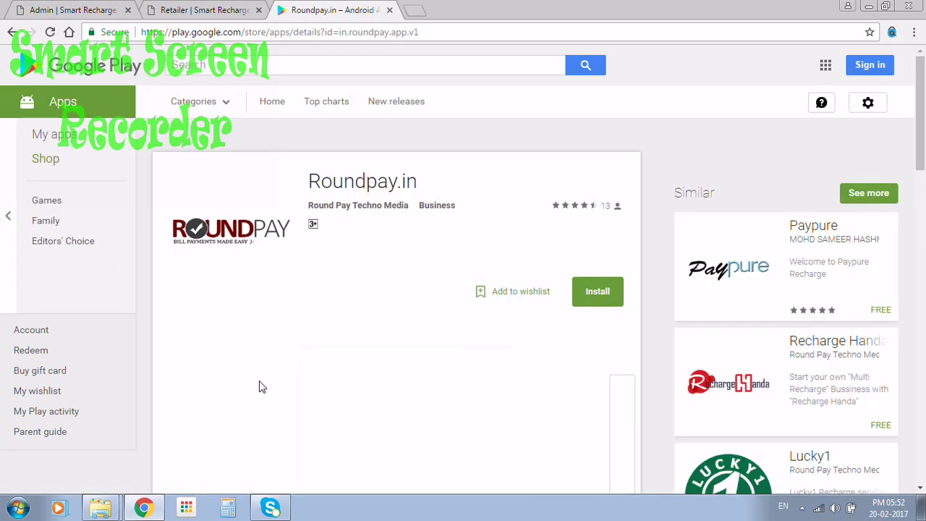
pyautogui.scroll(-3, 260, 387)
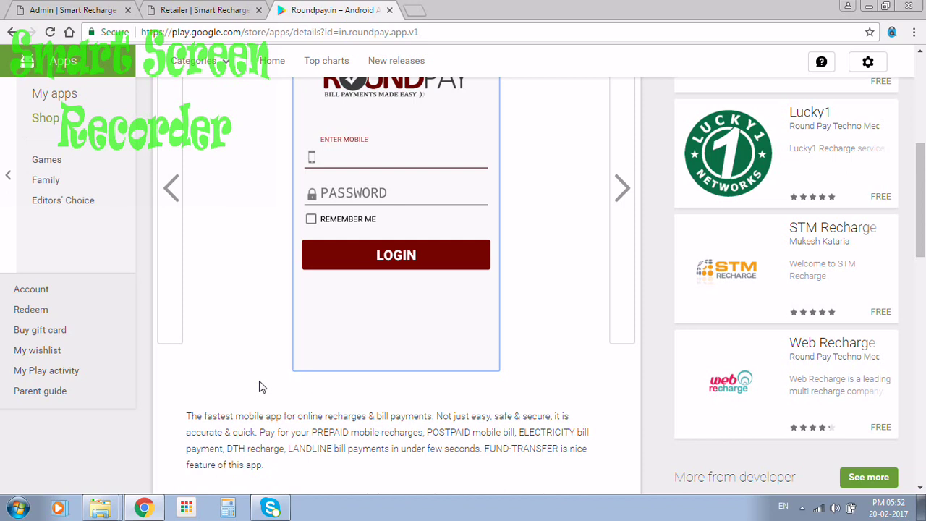
pyautogui.scroll(1, 921, 173)
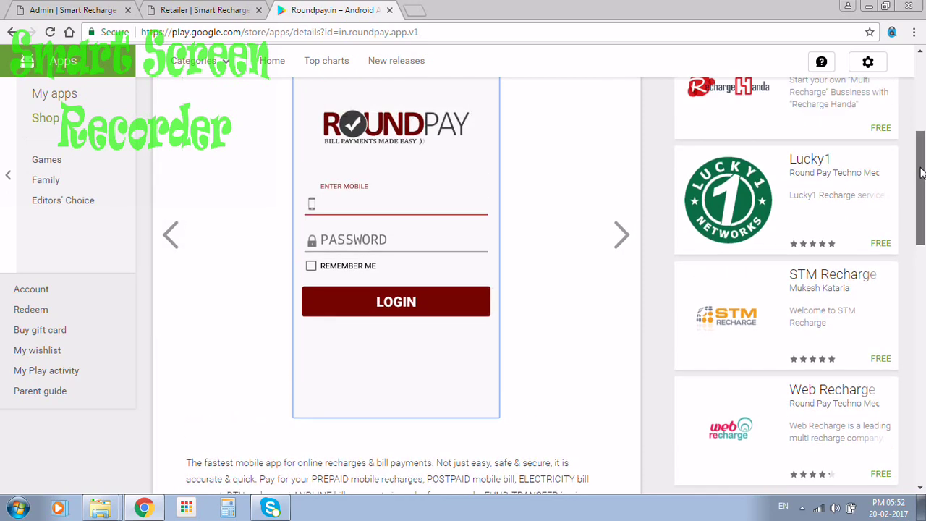
pyautogui.scroll(1, 921, 174)
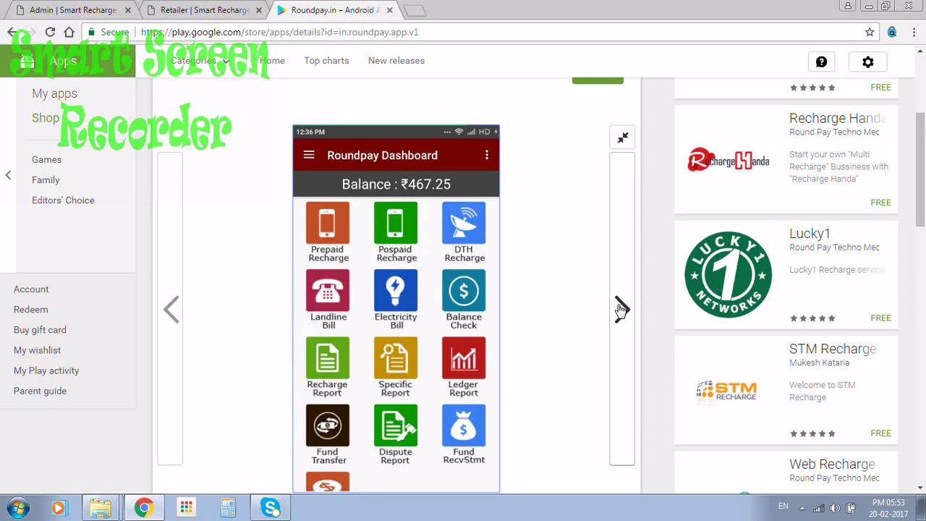
pyautogui.scroll(-1, 621, 309)
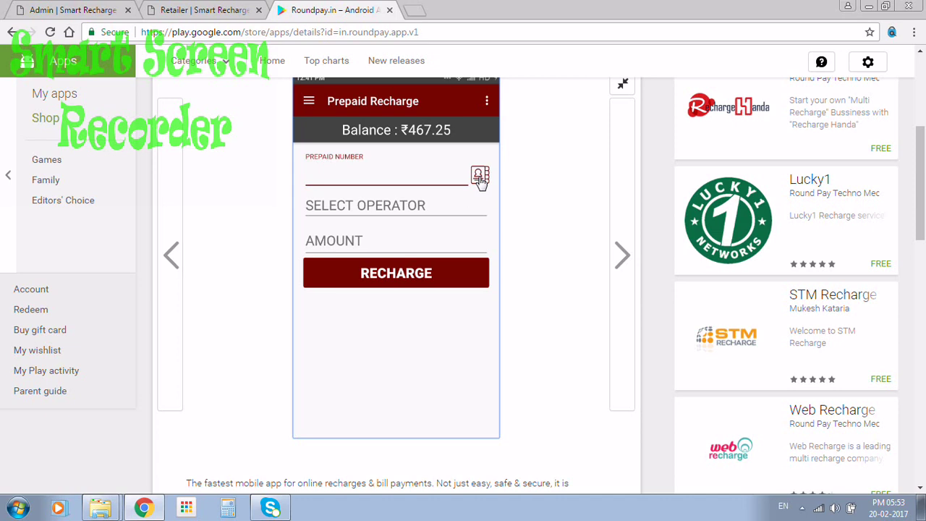
# Step: Page through the Roundpay contact list, Recharge Report, Ledger and login screenshots, then return to the Retailer tab
pyautogui.click(479, 178)
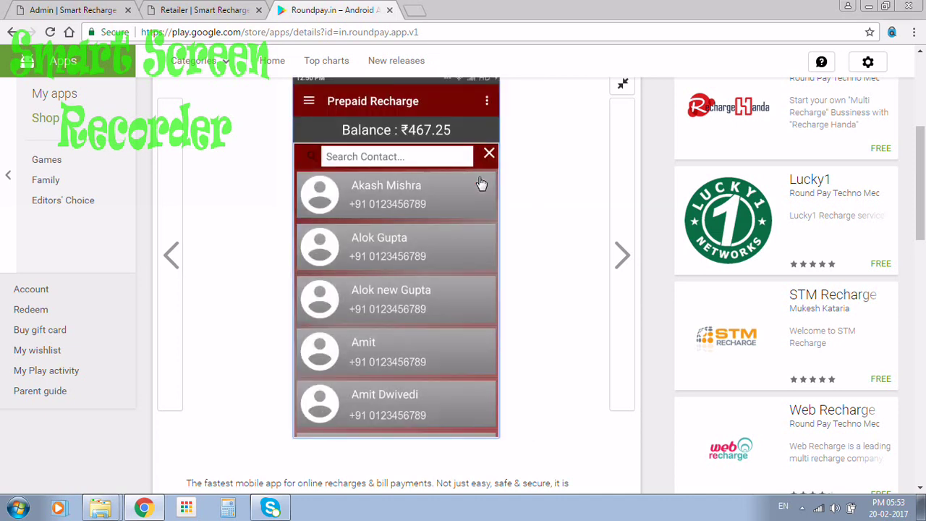
pyautogui.click(480, 179)
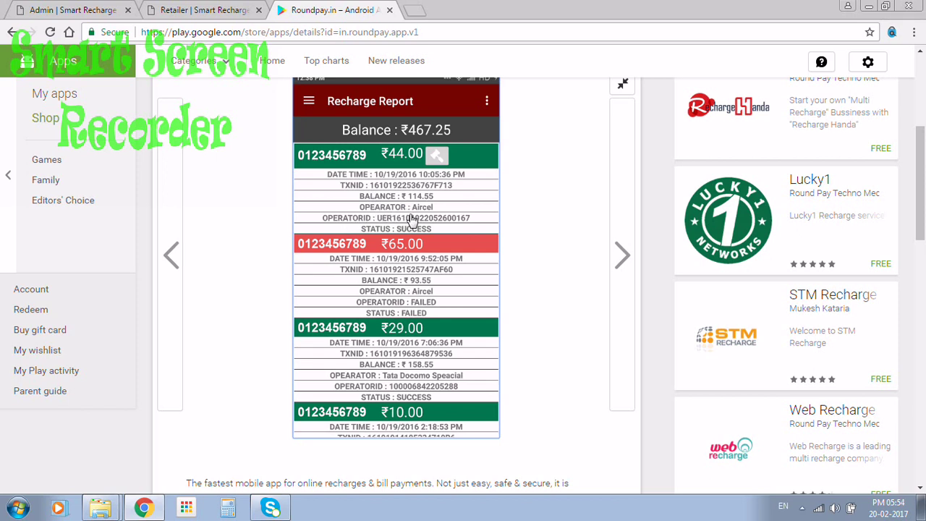
pyautogui.click(434, 159)
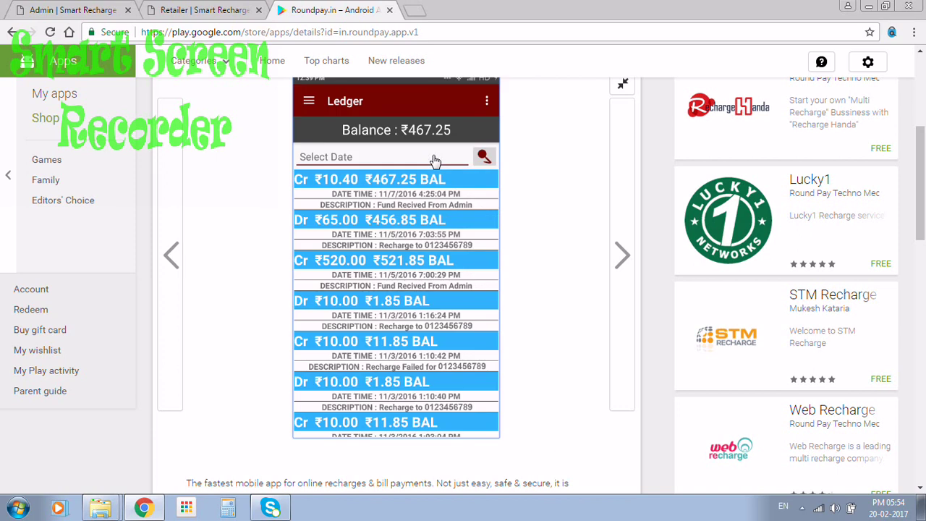
pyautogui.click(434, 159)
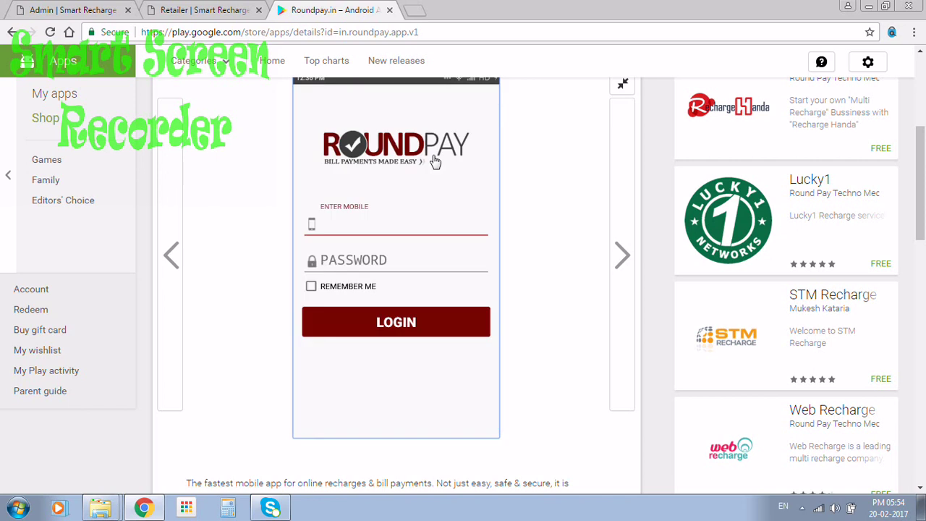
pyautogui.click(230, 15)
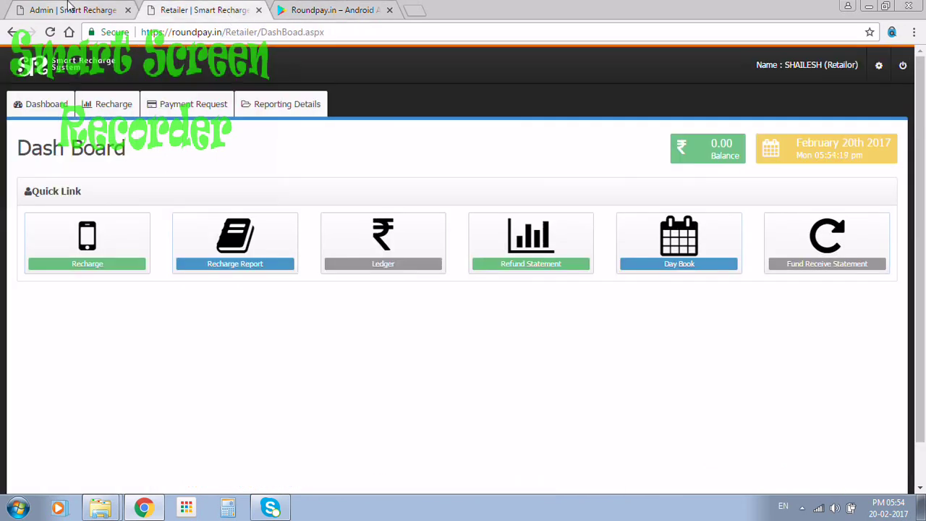
# Step: Return to the Admin DashBoard showing 10 online users, then bring up Smart Screen Recorder Pro from the system tray
pyautogui.click(74, 8)
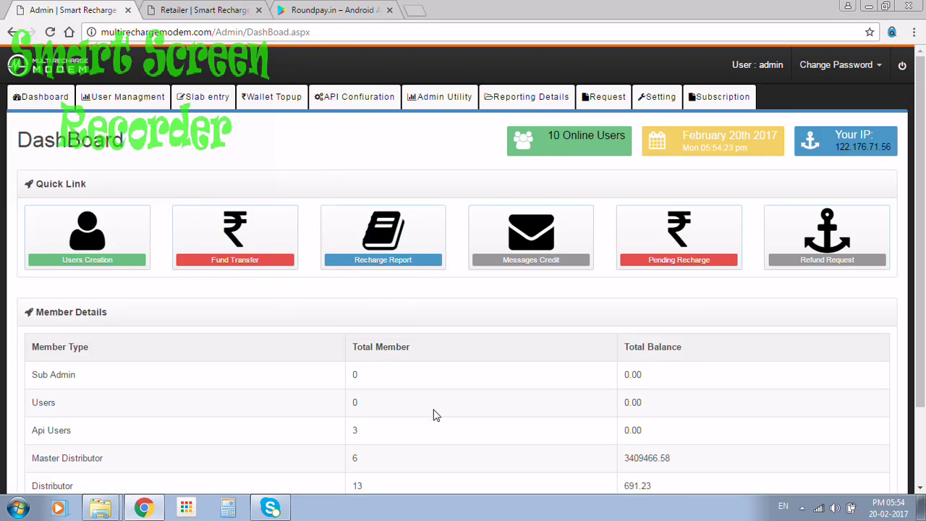
pyautogui.click(802, 507)
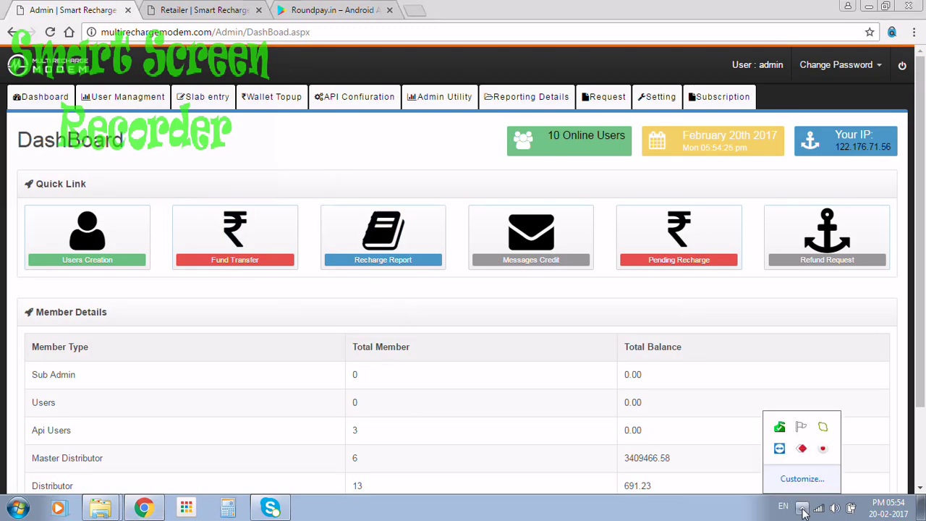
pyautogui.click(823, 449)
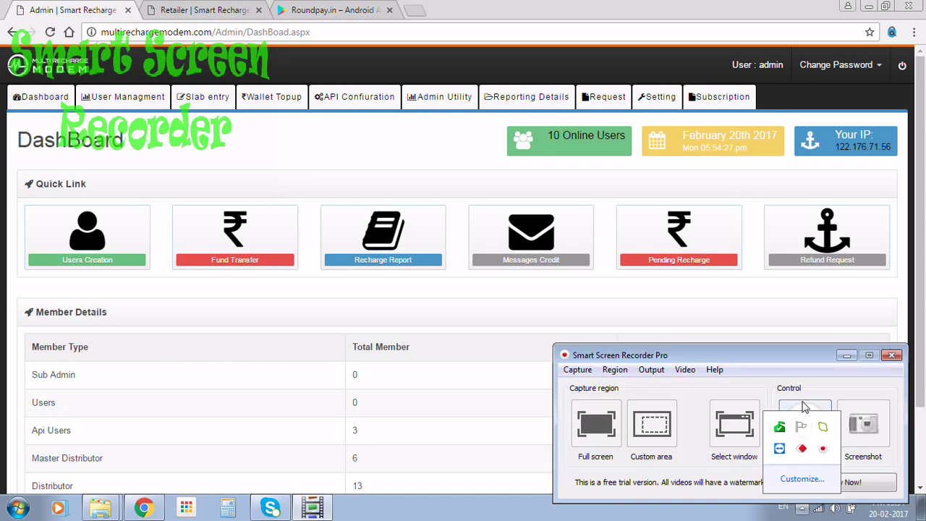